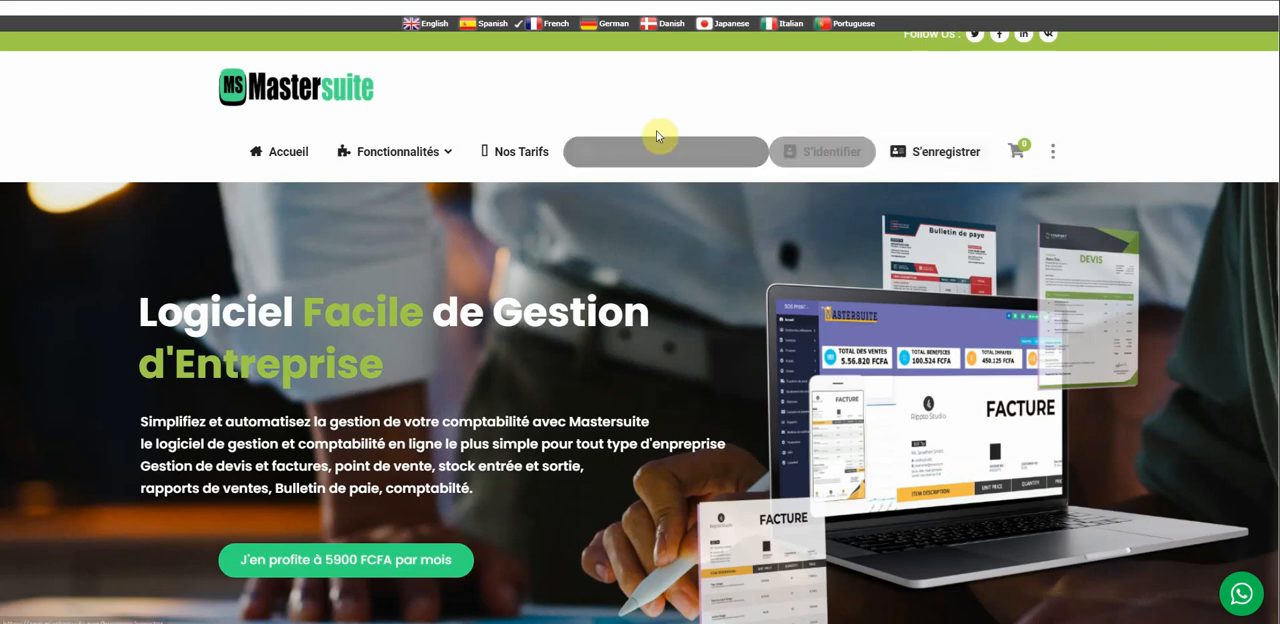
Look through the Mastersuite home page, including the feature sections and the 3-, 6- and 12-month pricing plans.
{"action": "scroll", "coordinate": [665, 343], "scroll_direction": "down", "scroll_amount": 2}
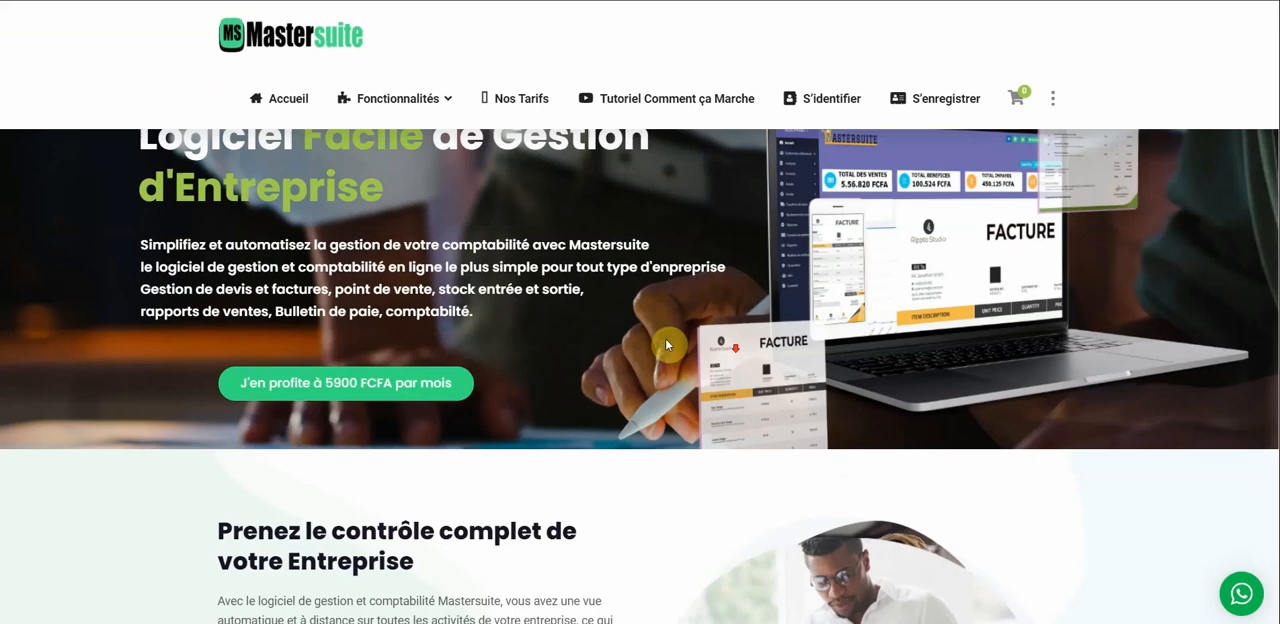
{"action": "scroll", "coordinate": [600, 345], "scroll_direction": "down", "scroll_amount": 15}
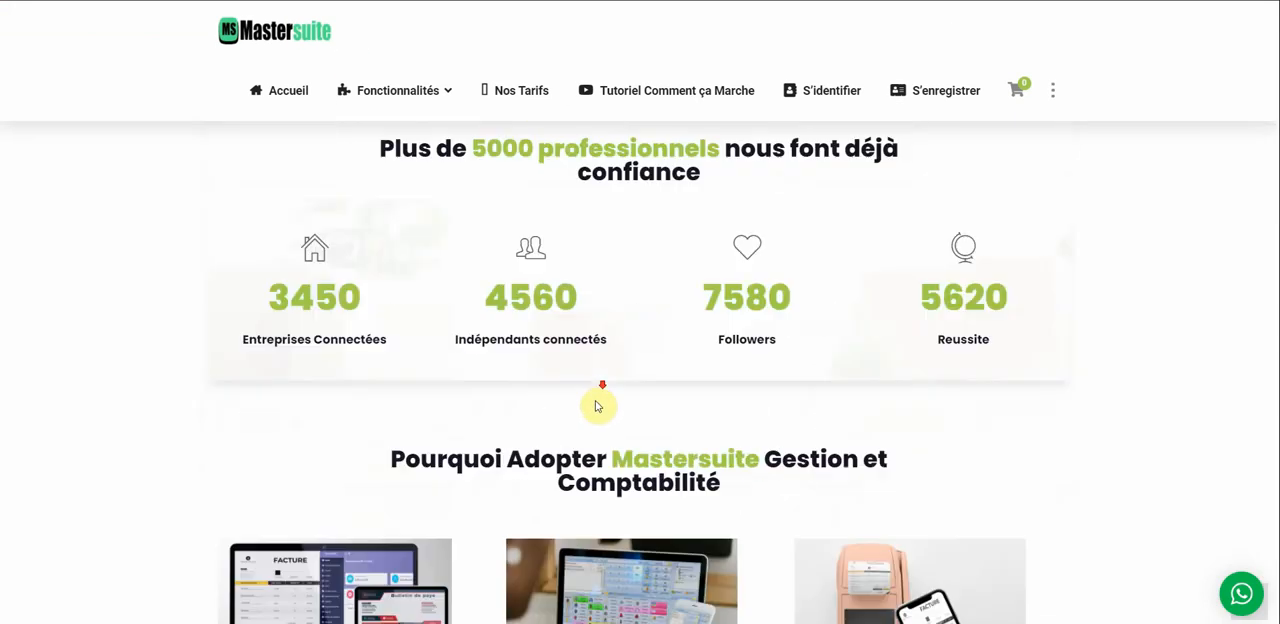
{"action": "scroll", "coordinate": [597, 405], "scroll_direction": "down", "scroll_amount": 10}
{"action": "scroll", "coordinate": [590, 503], "scroll_direction": "up", "scroll_amount": 18}
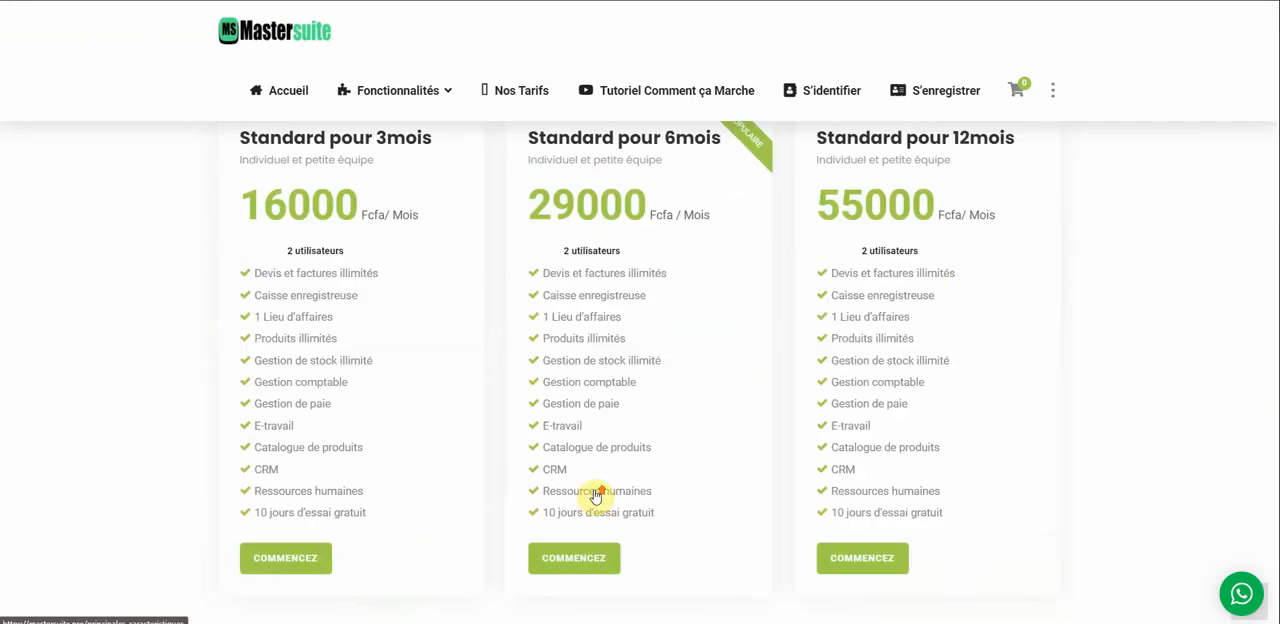
{"action": "scroll", "coordinate": [596, 480], "scroll_direction": "up", "scroll_amount": 20}
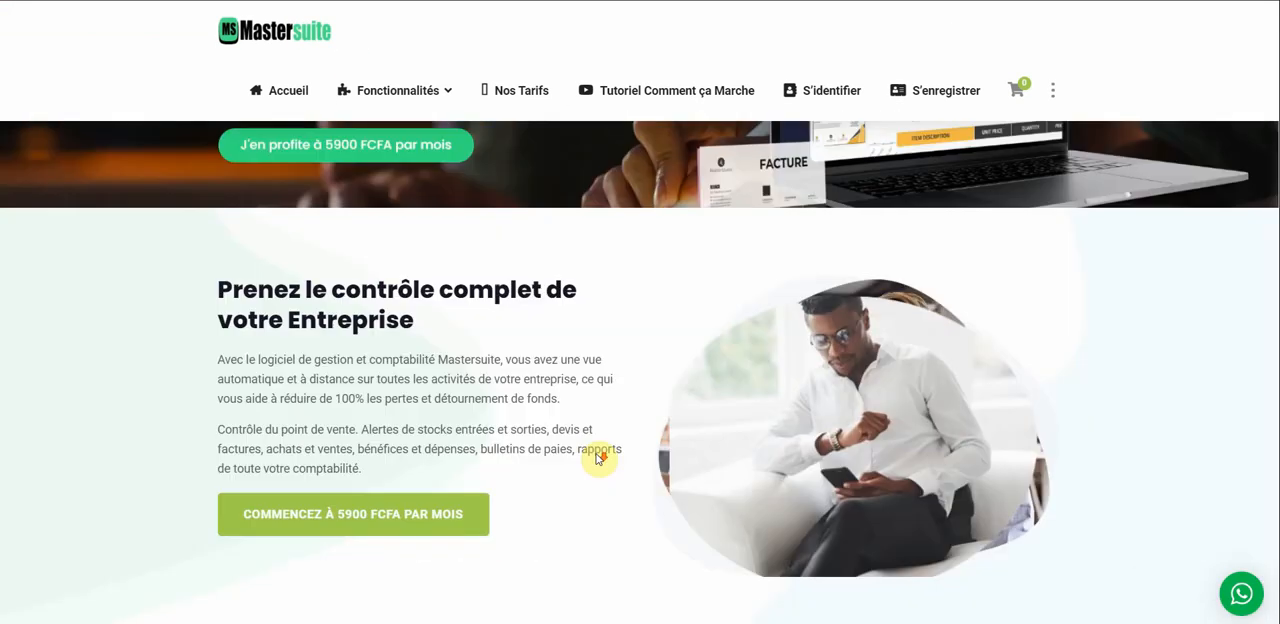
{"action": "scroll", "coordinate": [596, 456], "scroll_direction": "down", "scroll_amount": 10}
{"action": "scroll", "coordinate": [510, 395], "scroll_direction": "up", "scroll_amount": 1}
{"action": "scroll", "coordinate": [420, 380], "scroll_direction": "down", "scroll_amount": 3}
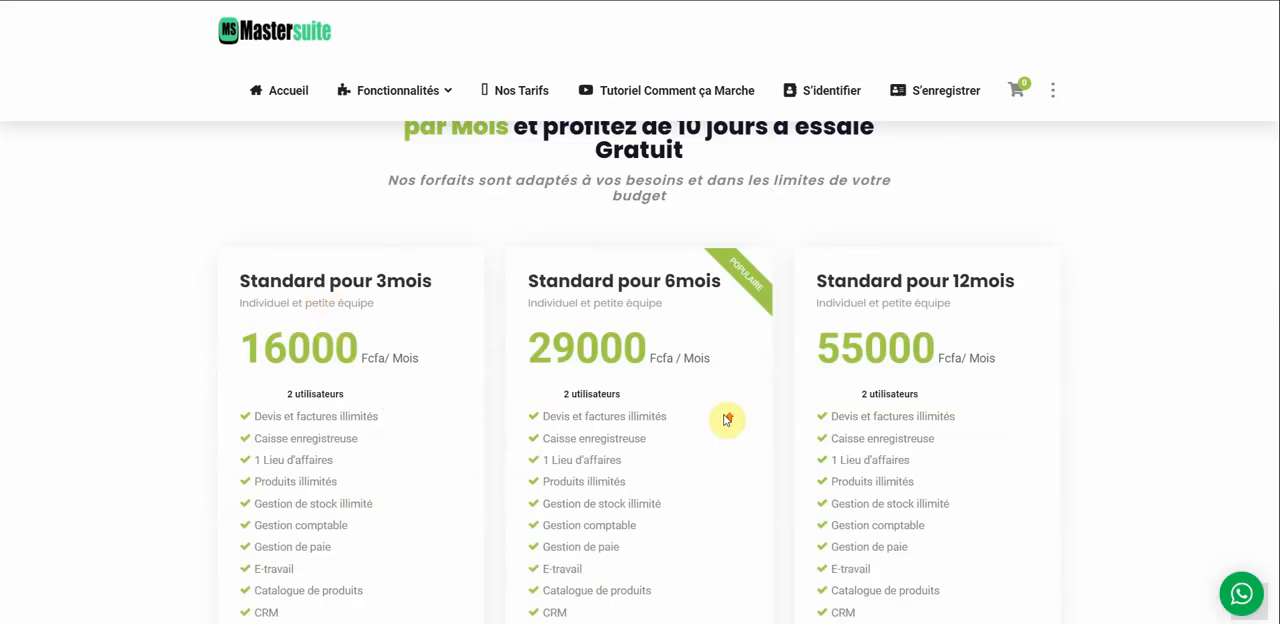
{"action": "scroll", "coordinate": [727, 419], "scroll_direction": "up", "scroll_amount": 20}
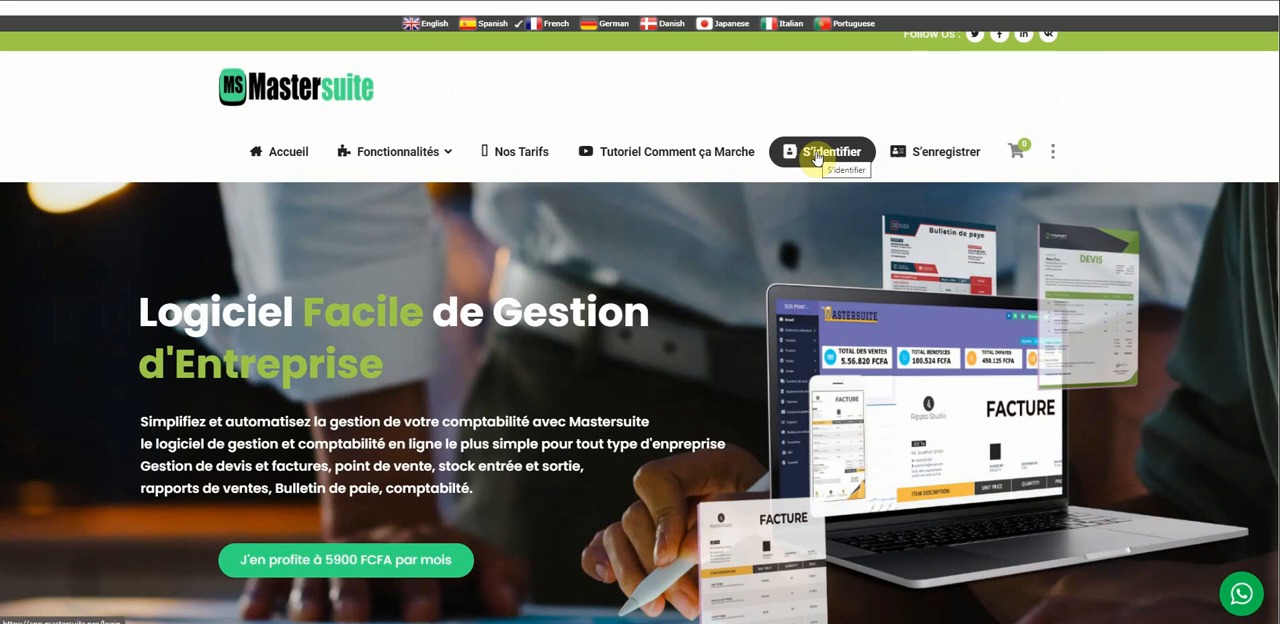
Open the registration form and enter "la saladiere restaurant" as the company name.
{"action": "left_click", "coordinate": [937, 168]}
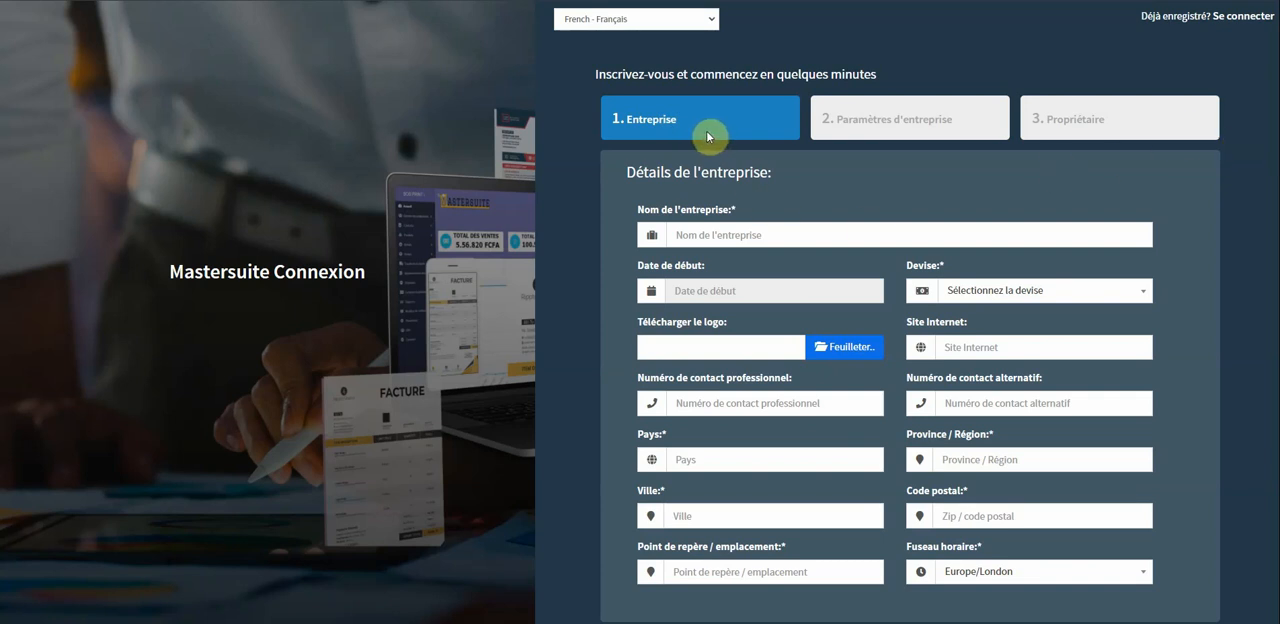
{"action": "left_click", "coordinate": [739, 230]}
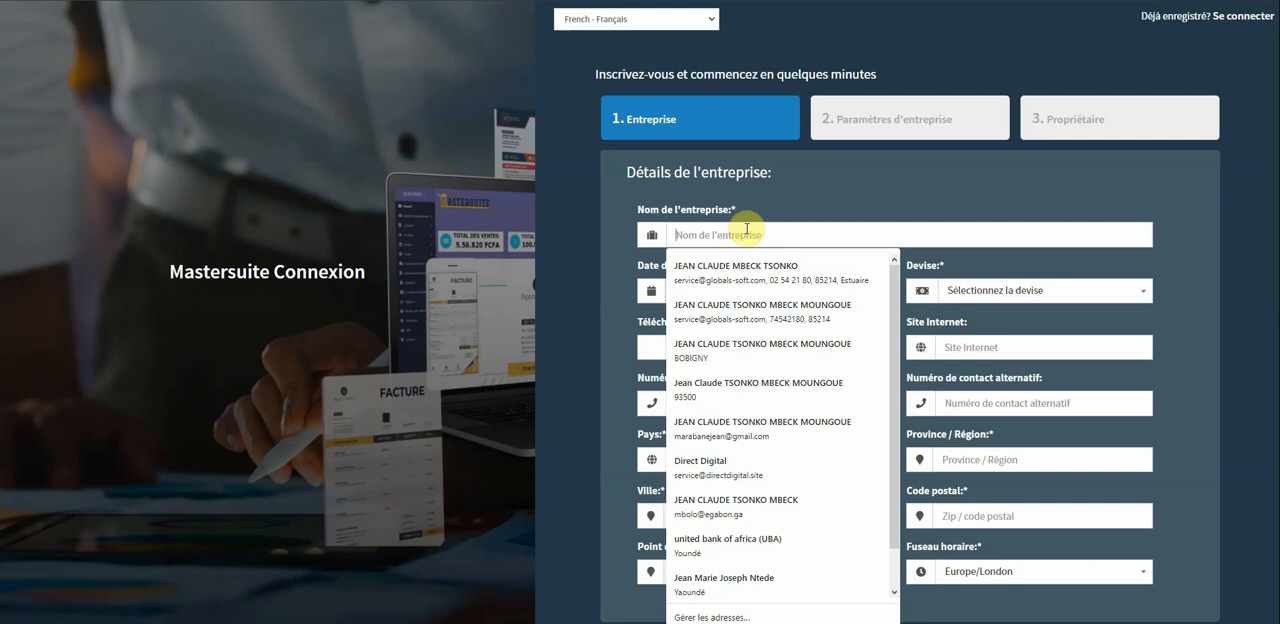
{"action": "type", "text": "l"}
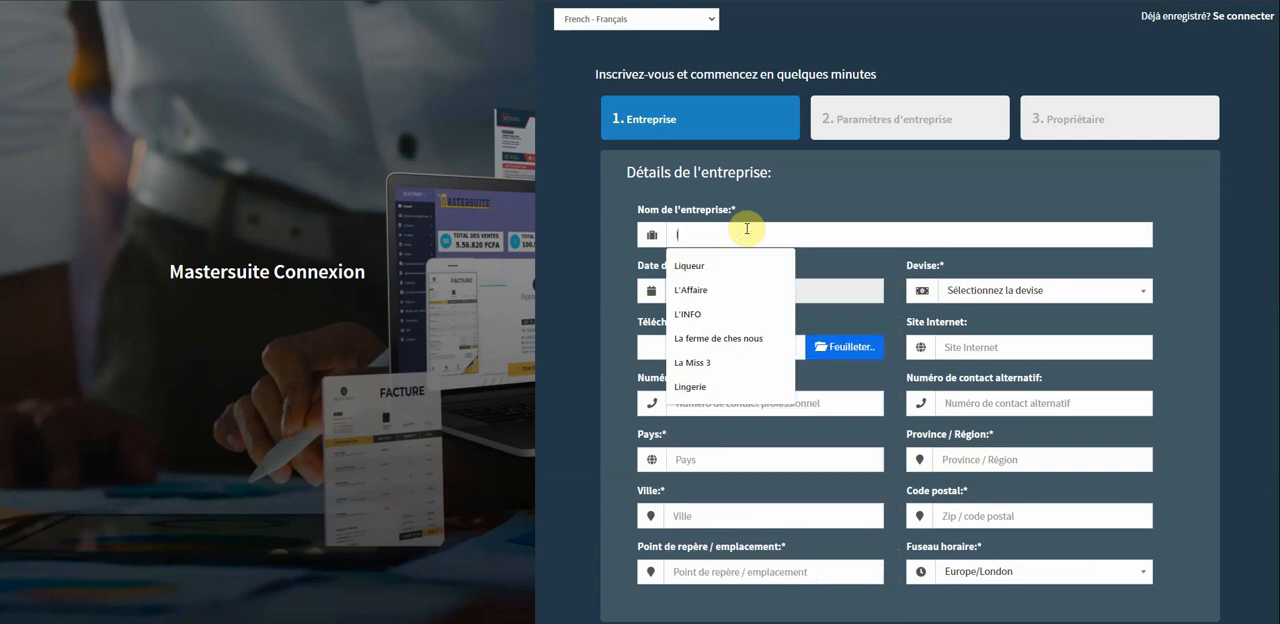
{"action": "key", "text": "BackSpace"}
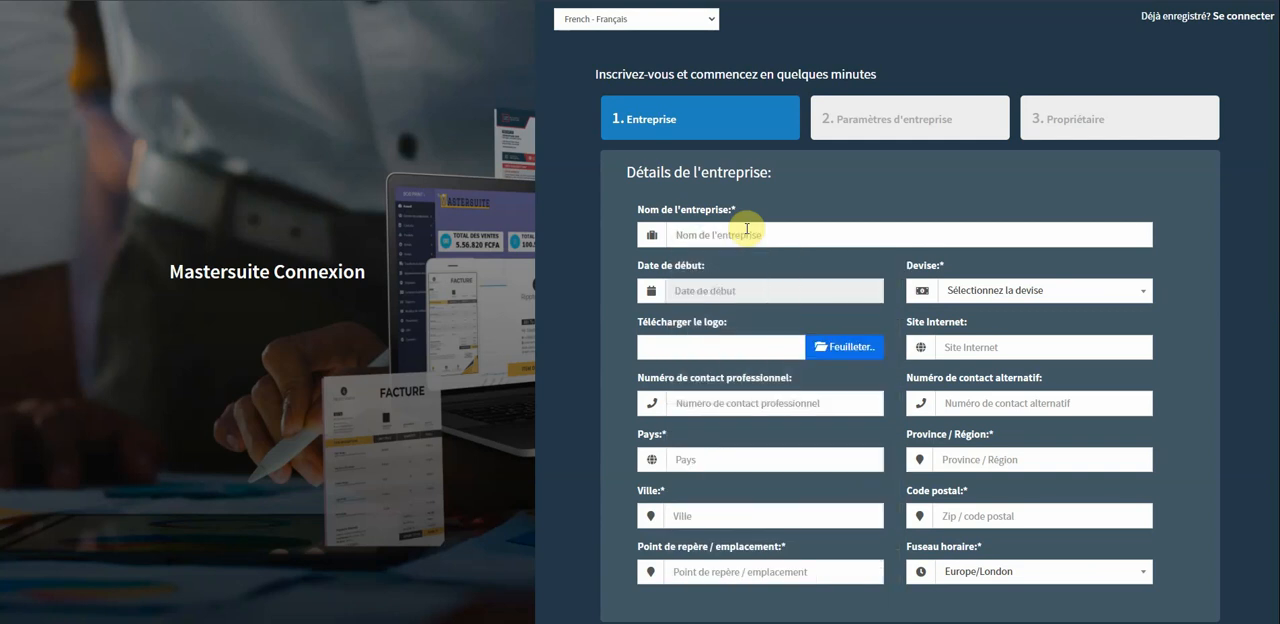
{"action": "type", "text": "l"}
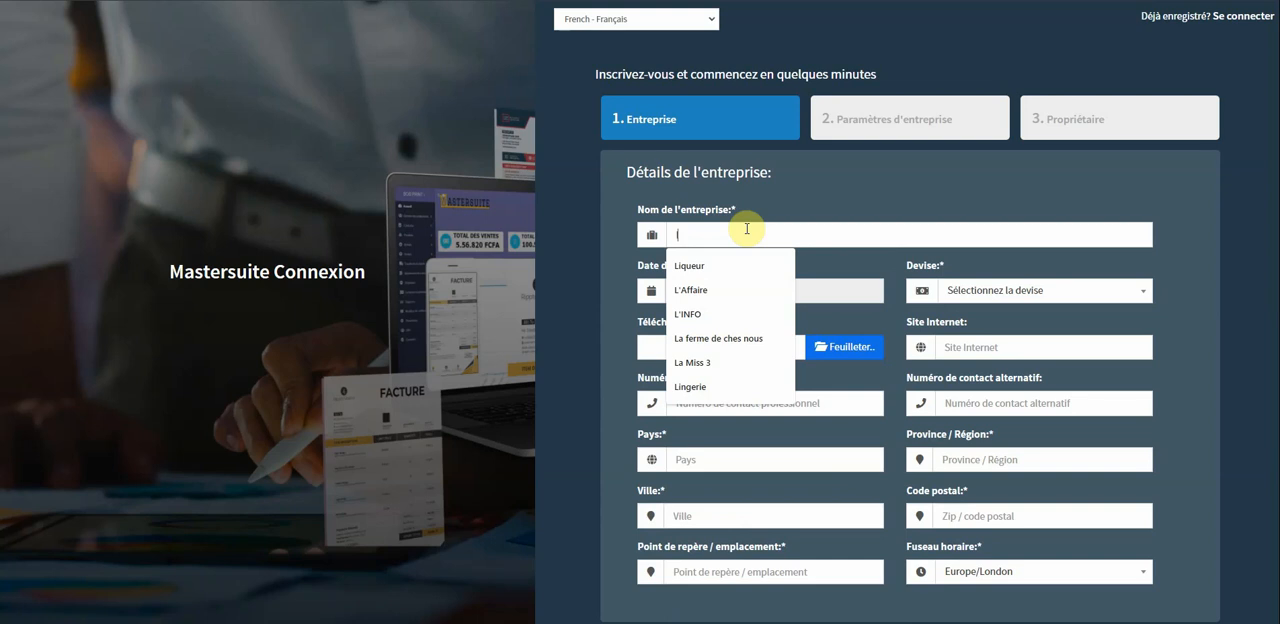
{"action": "type", "text": "as"}
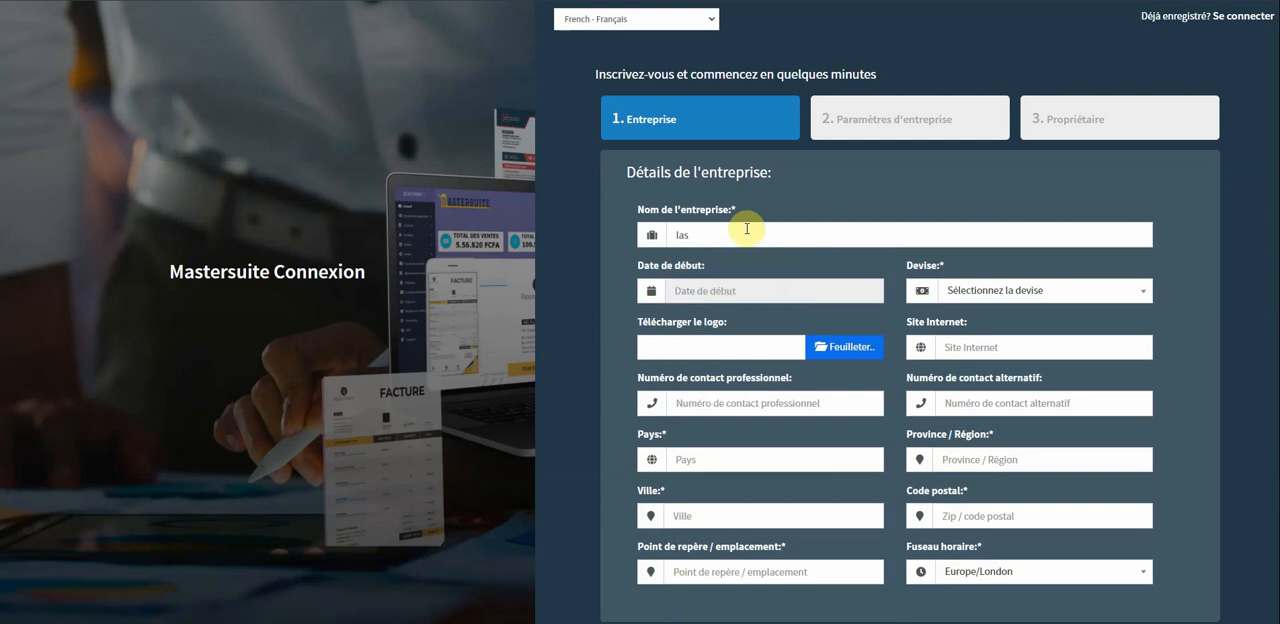
{"action": "key", "text": "BackSpace"}
{"action": "type", "text": "saladiere restaurant"}
Set the company's start date to 10/25/2021 and its currency to Africa - Francs CFA(XAF).
{"action": "left_click", "coordinate": [740, 289]}
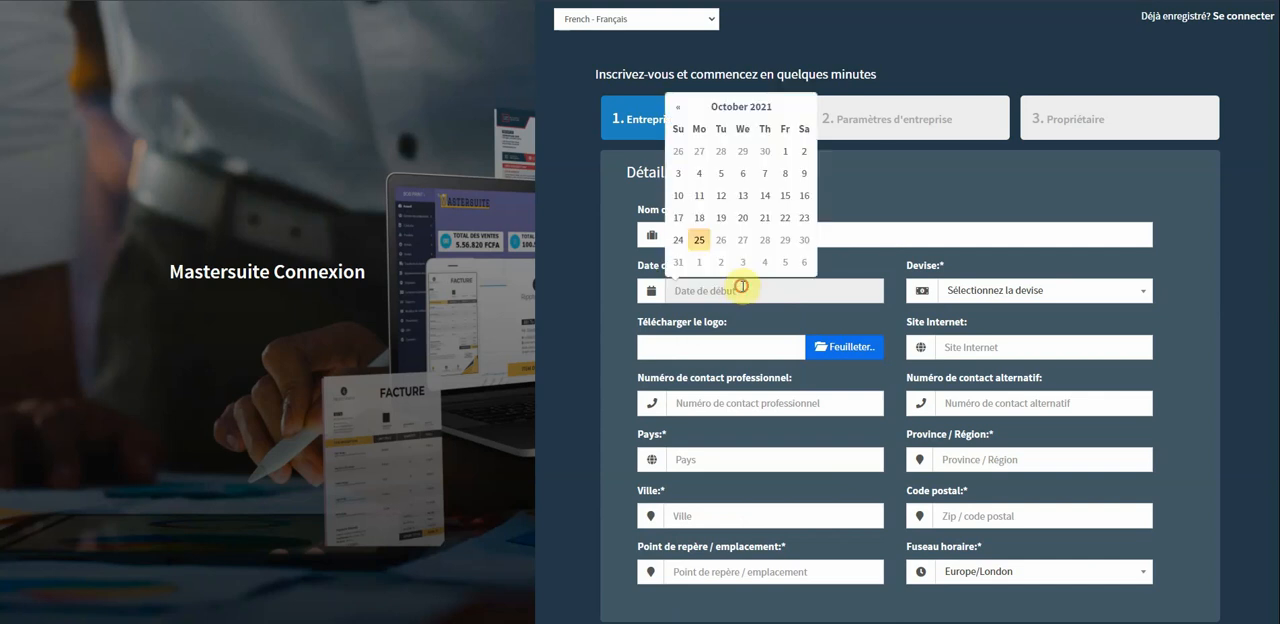
{"action": "left_click", "coordinate": [700, 241]}
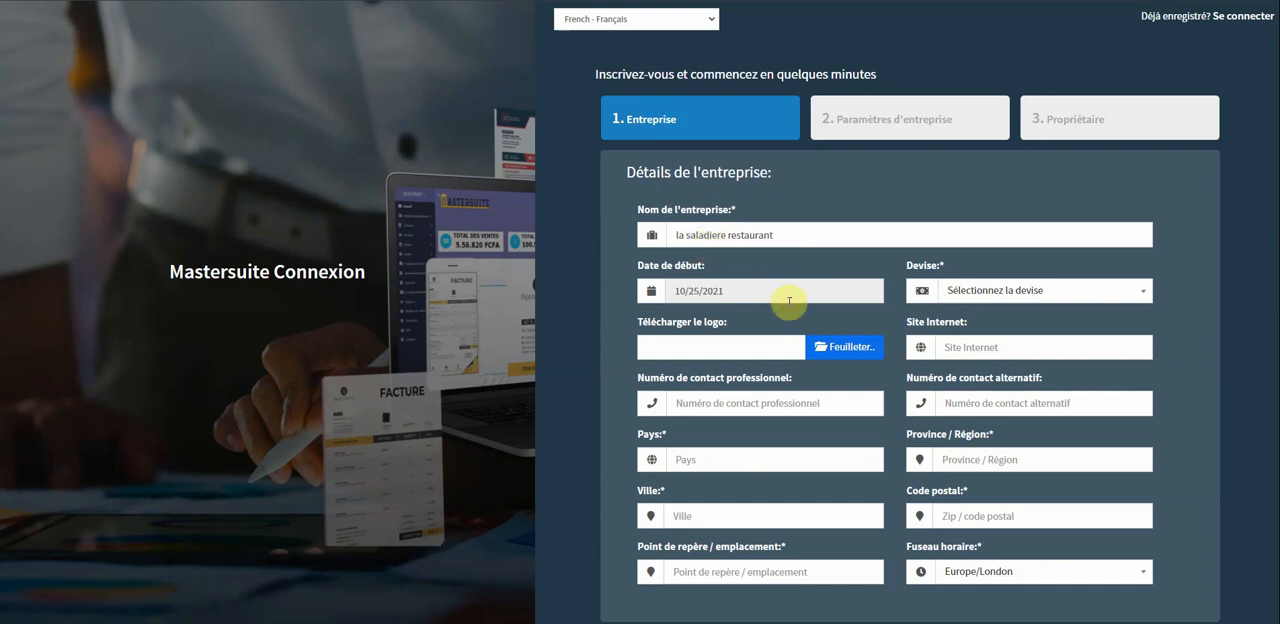
{"action": "left_click", "coordinate": [983, 298]}
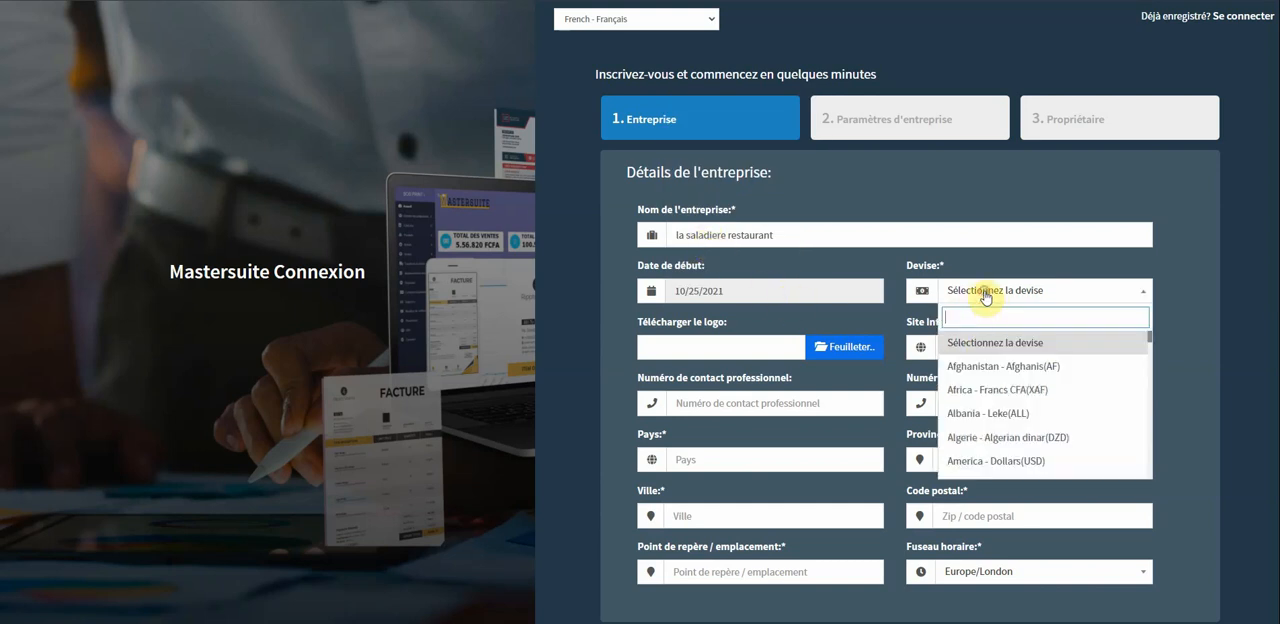
{"action": "left_click", "coordinate": [1017, 390]}
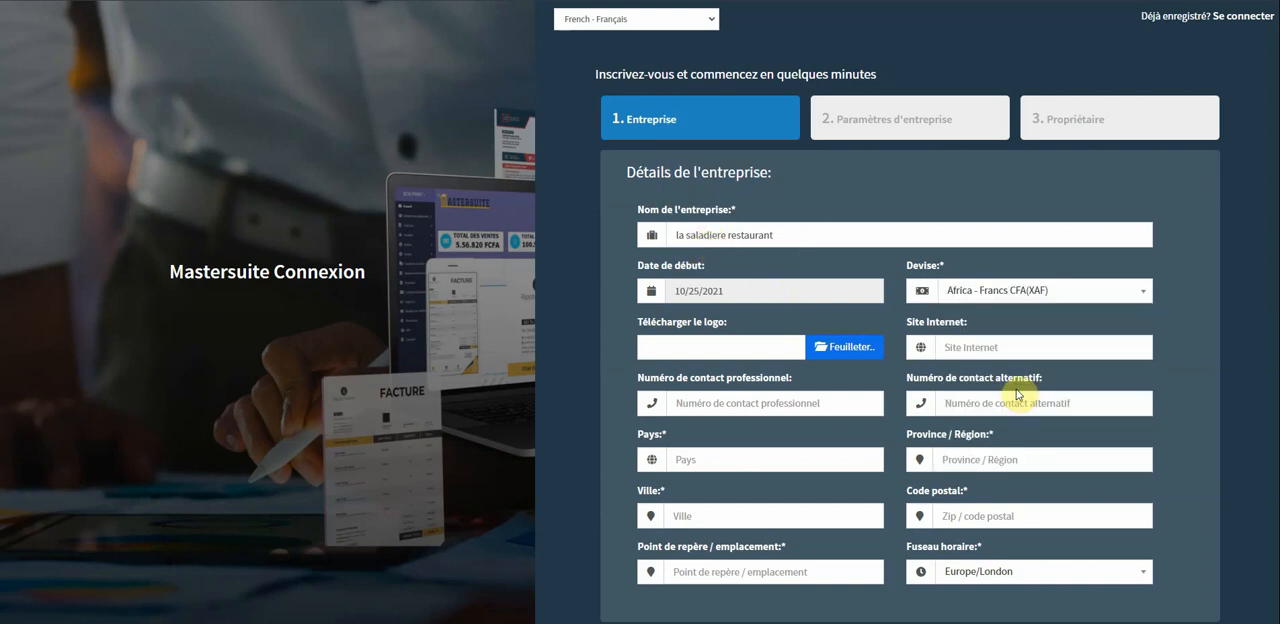
Enter the company's professional contact number, including the country code.
{"action": "left_click", "coordinate": [800, 397]}
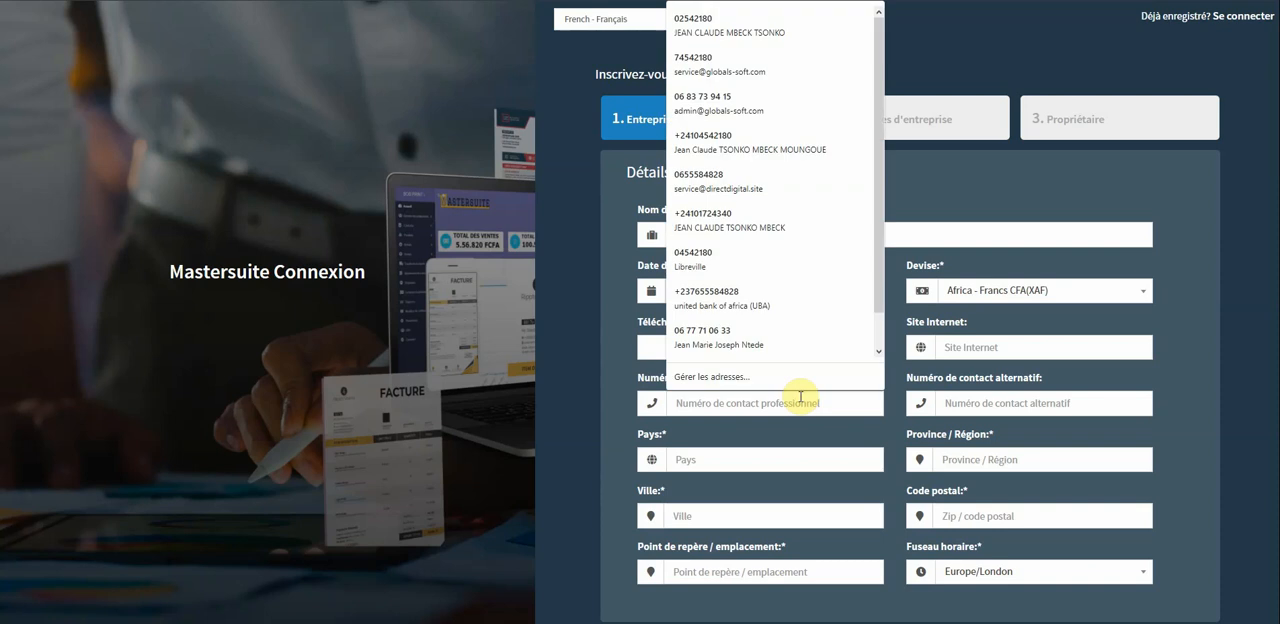
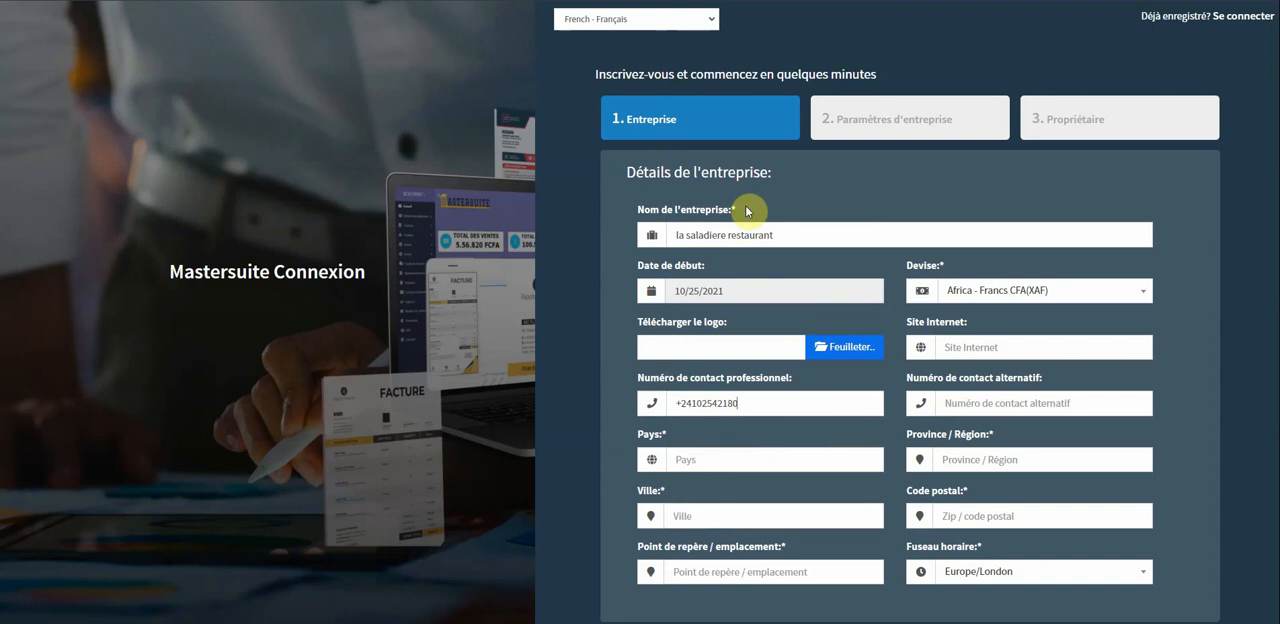
{"action": "scroll", "coordinate": [800, 300], "scroll_direction": "down", "scroll_amount": 1}
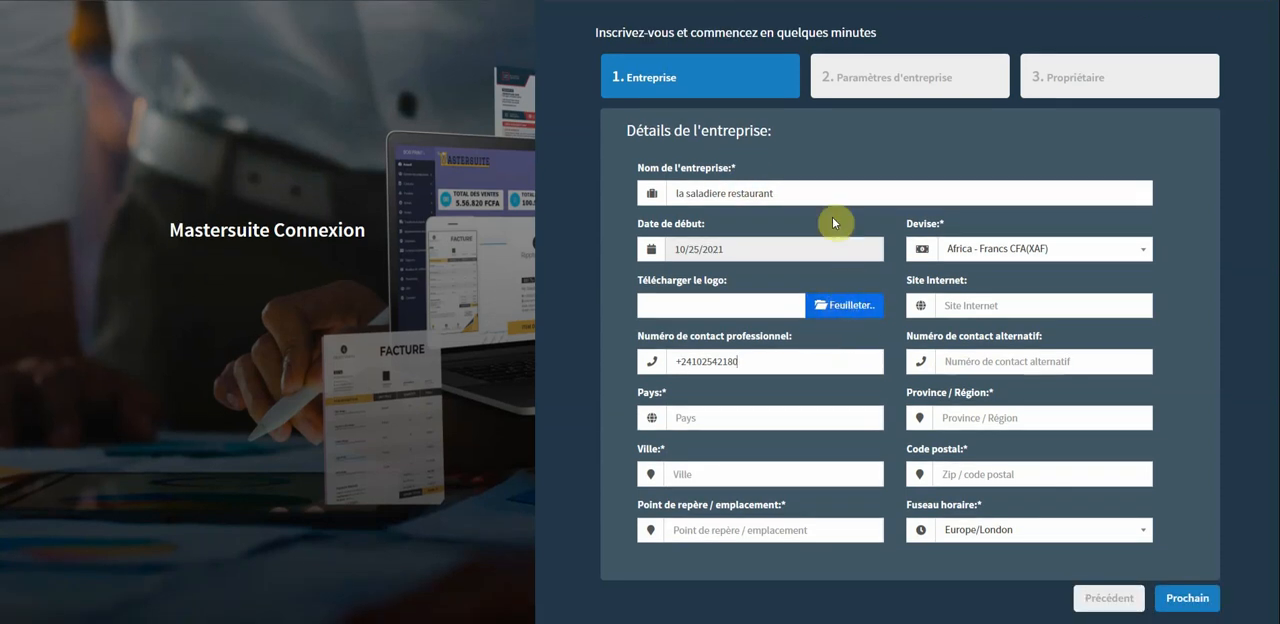
{"action": "left_click", "coordinate": [840, 307]}
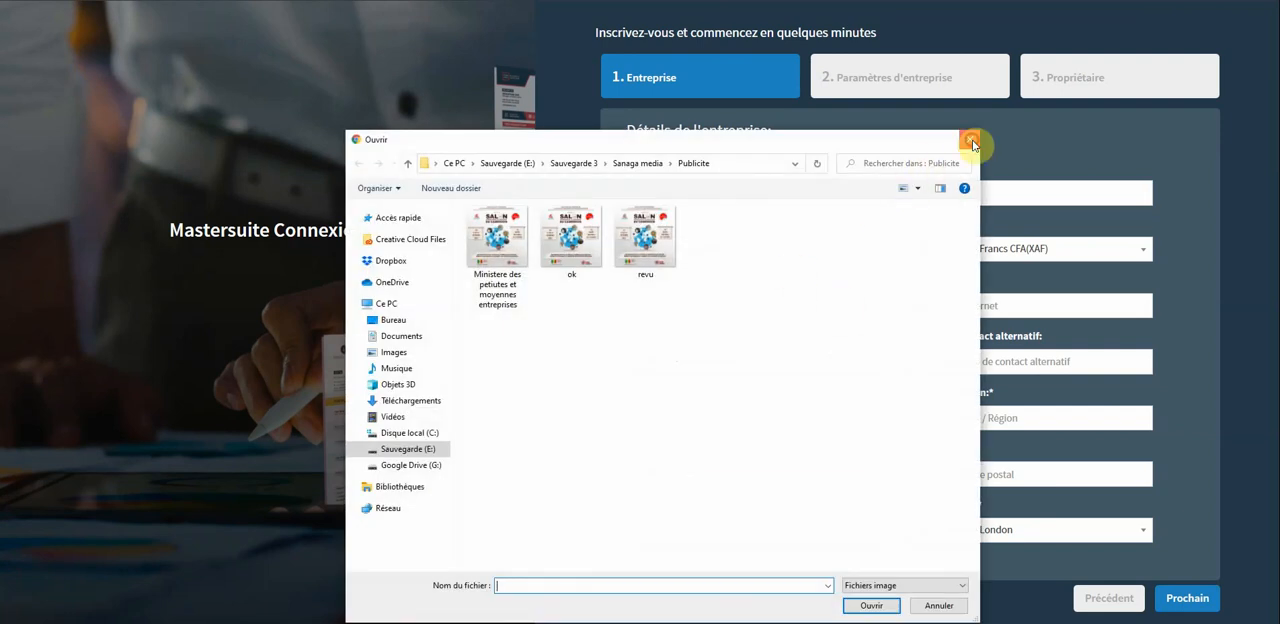
{"action": "left_click", "coordinate": [971, 143]}
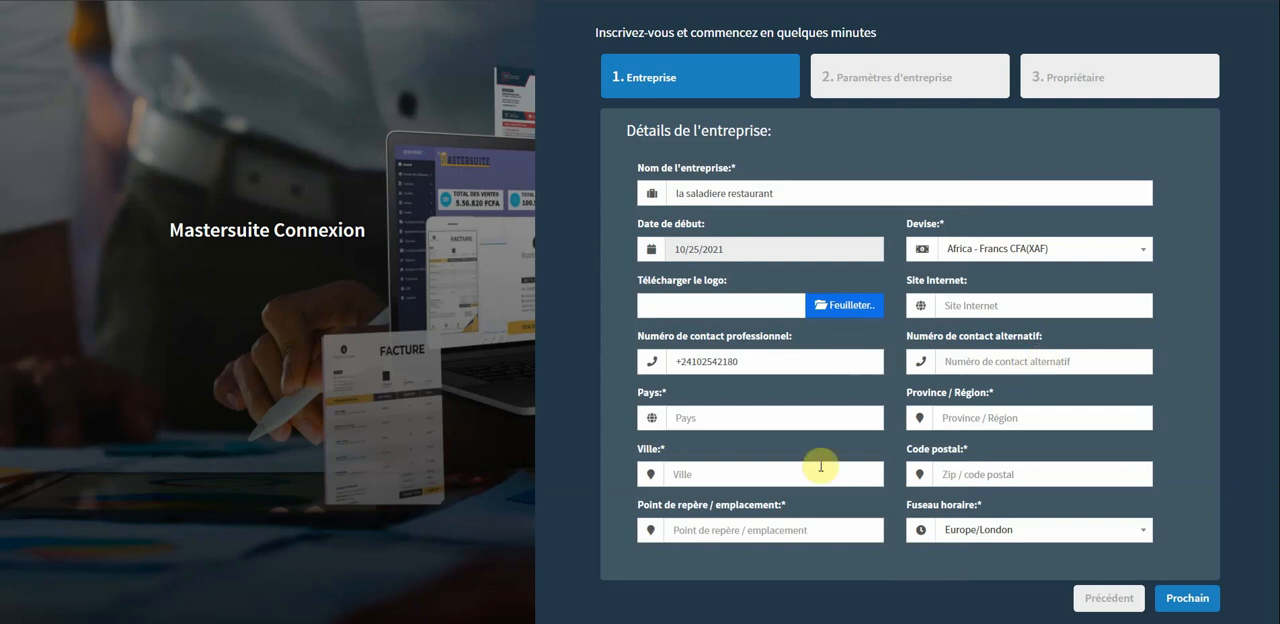
Fill in CAMEROUN as the company's country and CENTRE as its province or region.
{"action": "left_click", "coordinate": [769, 419]}
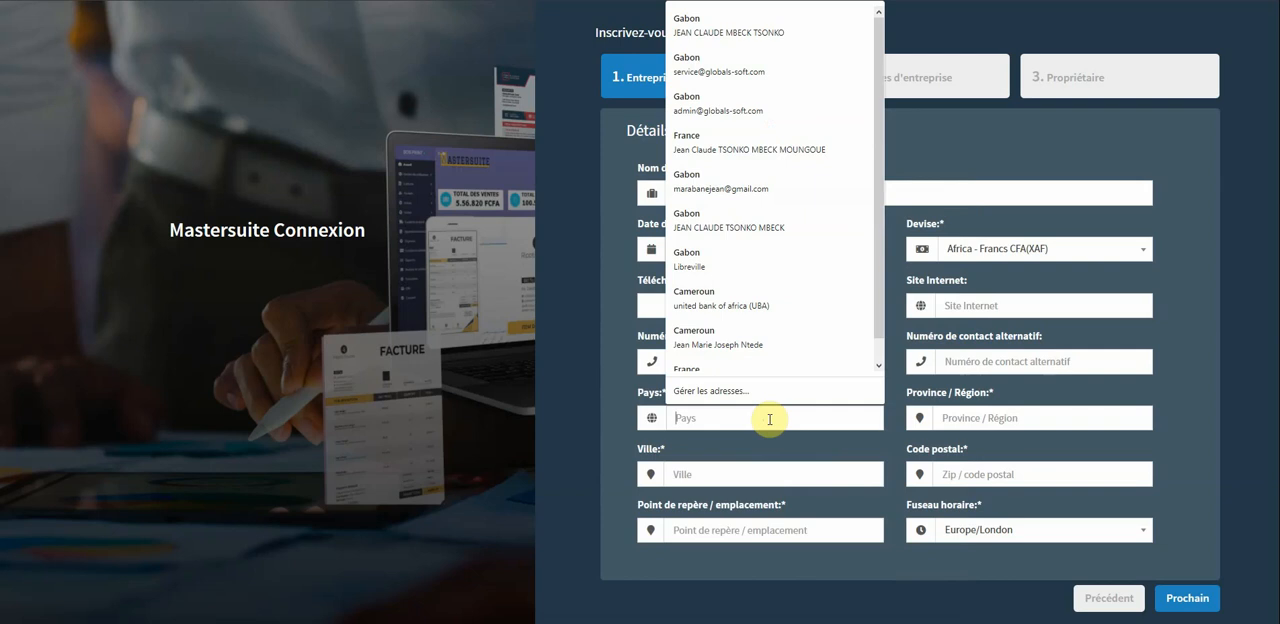
{"action": "type", "text": "CA"}
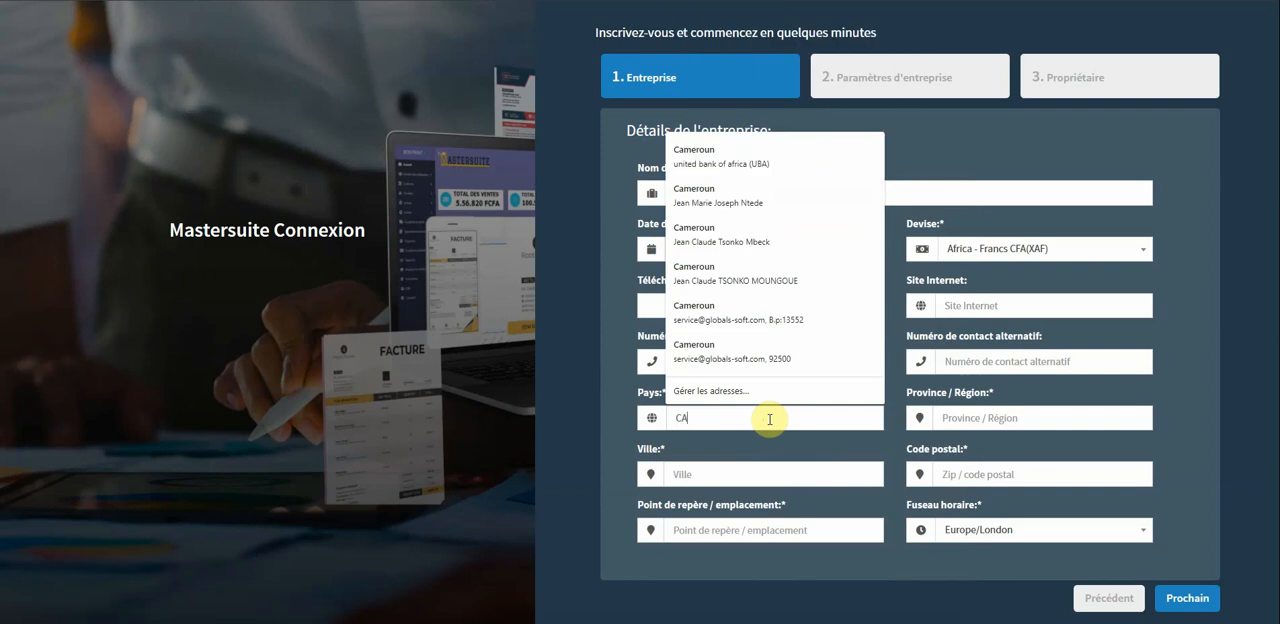
{"action": "type", "text": "MEROUN"}
{"action": "left_click", "coordinate": [993, 420]}
{"action": "type", "text": "C"}
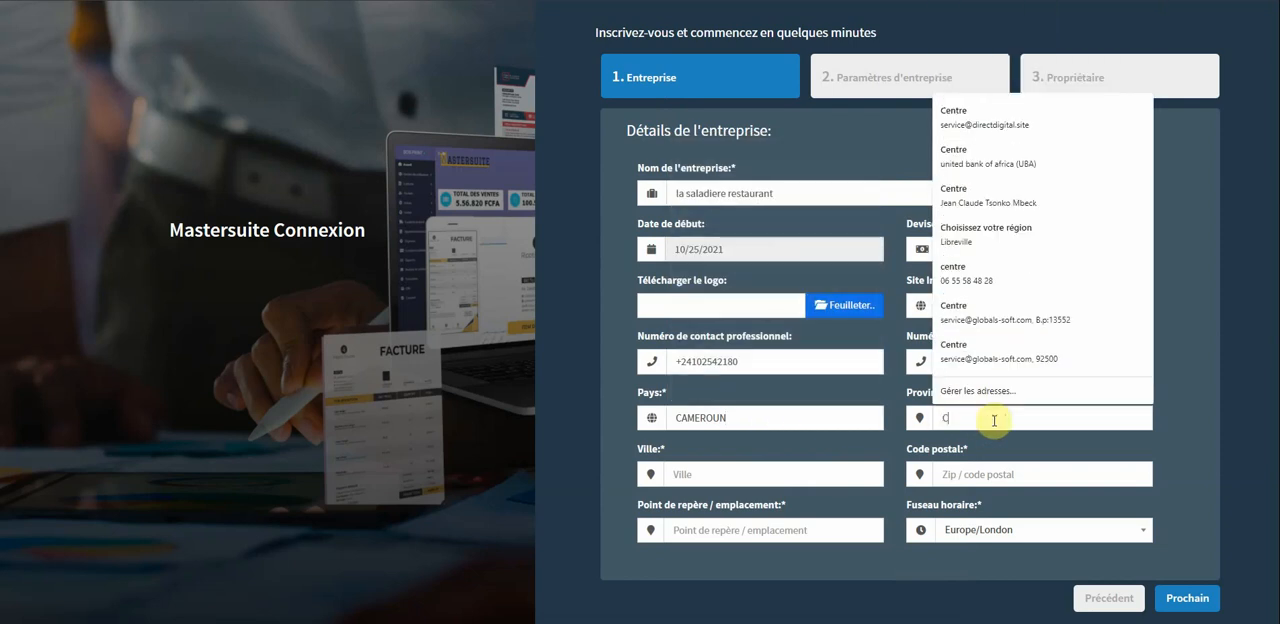
{"action": "type", "text": "ENTRE"}
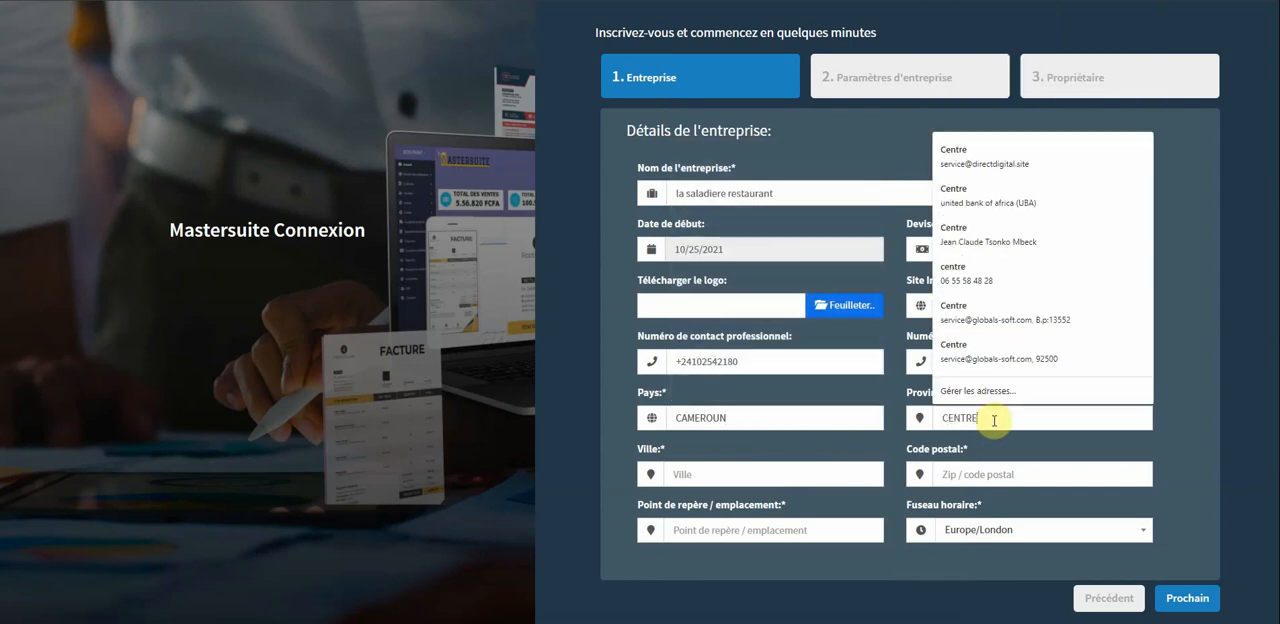
Complete the company's address with the city YAOUNDE, the postal code and a previously saved landmark.
{"action": "left_click", "coordinate": [801, 477]}
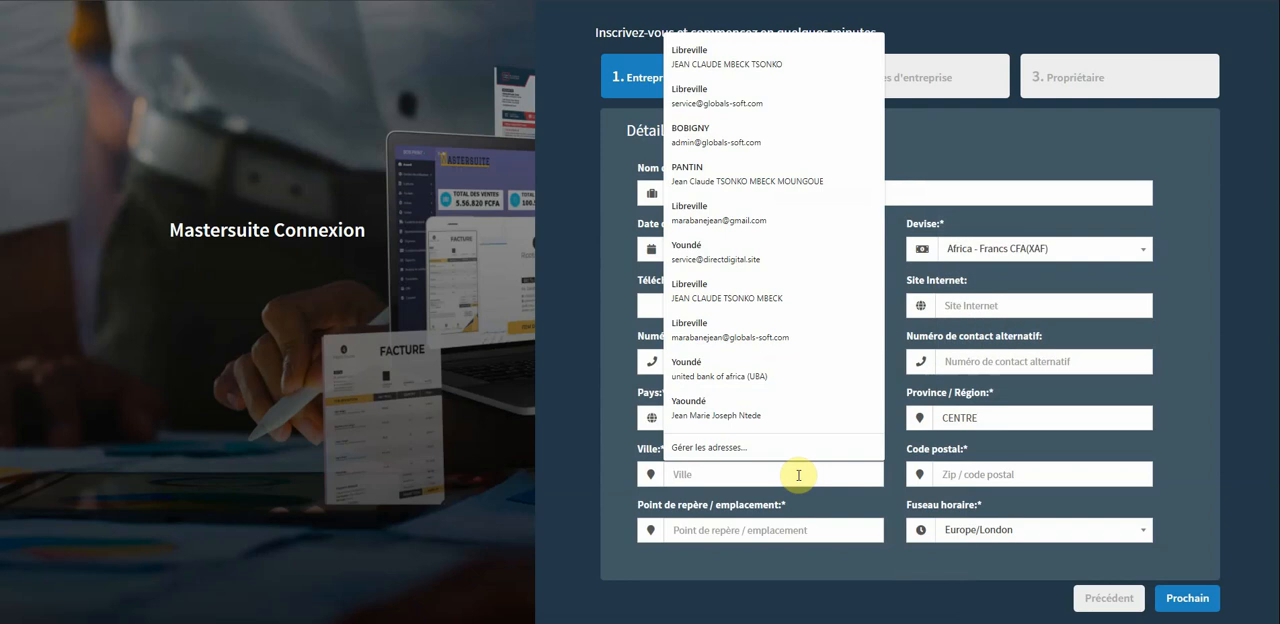
{"action": "type", "text": "YAOUNDE"}
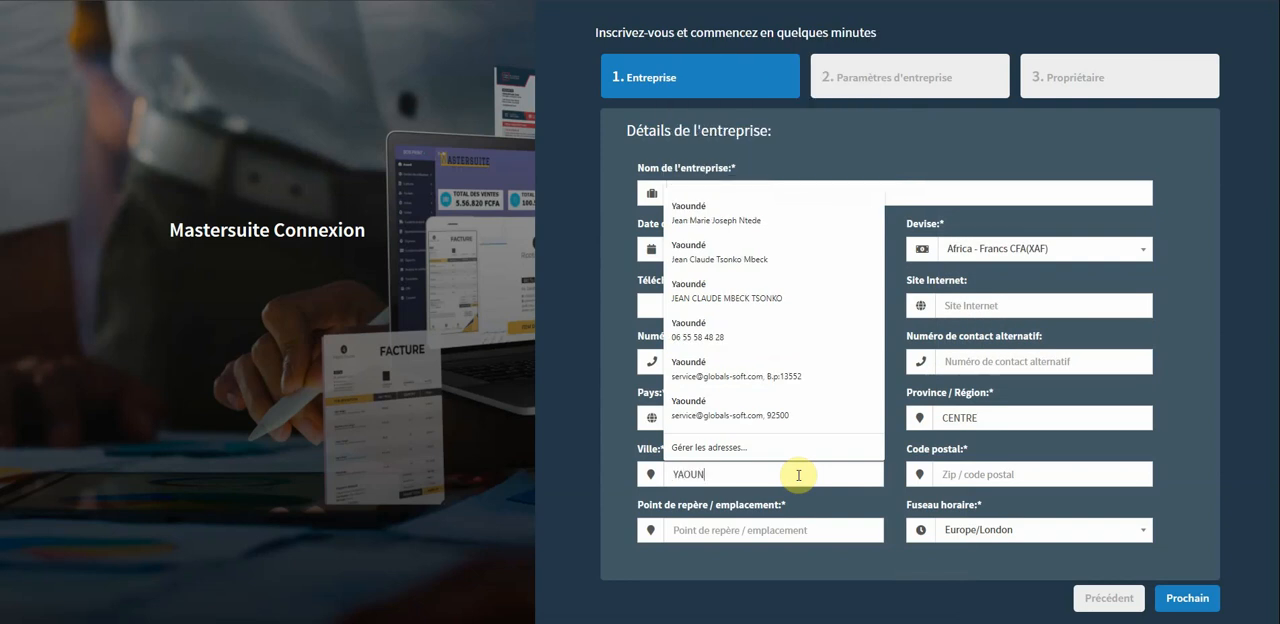
{"action": "left_click", "coordinate": [979, 473]}
{"action": "type", "text": "2541"}
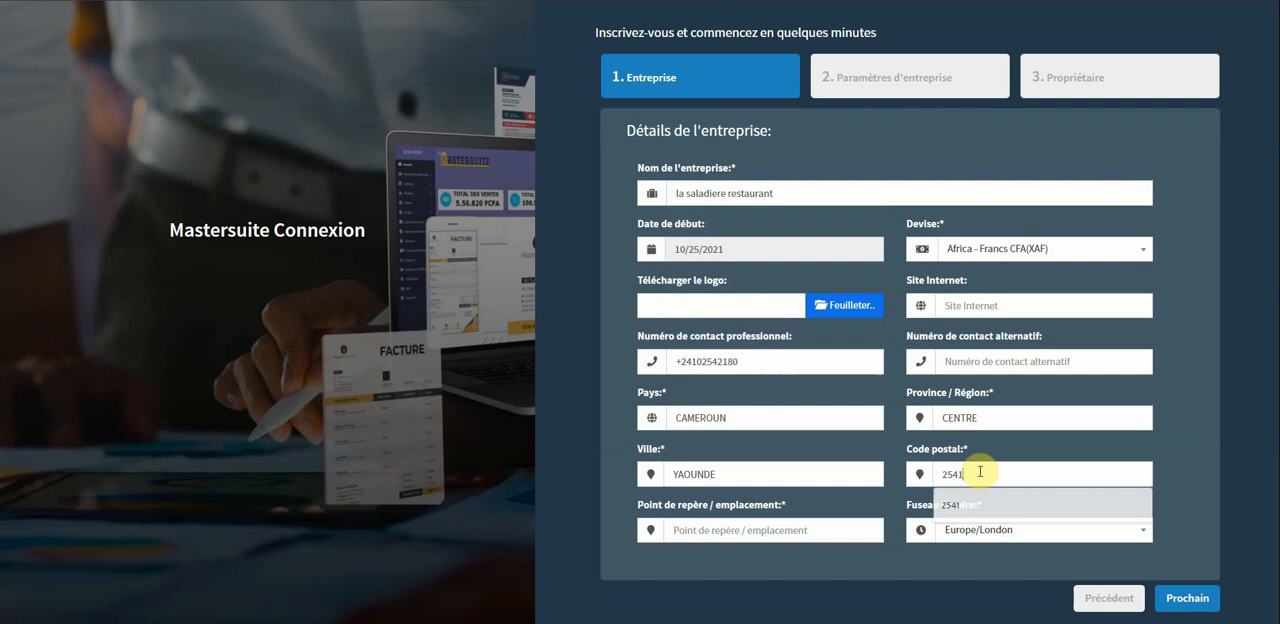
{"action": "left_click", "coordinate": [812, 531]}
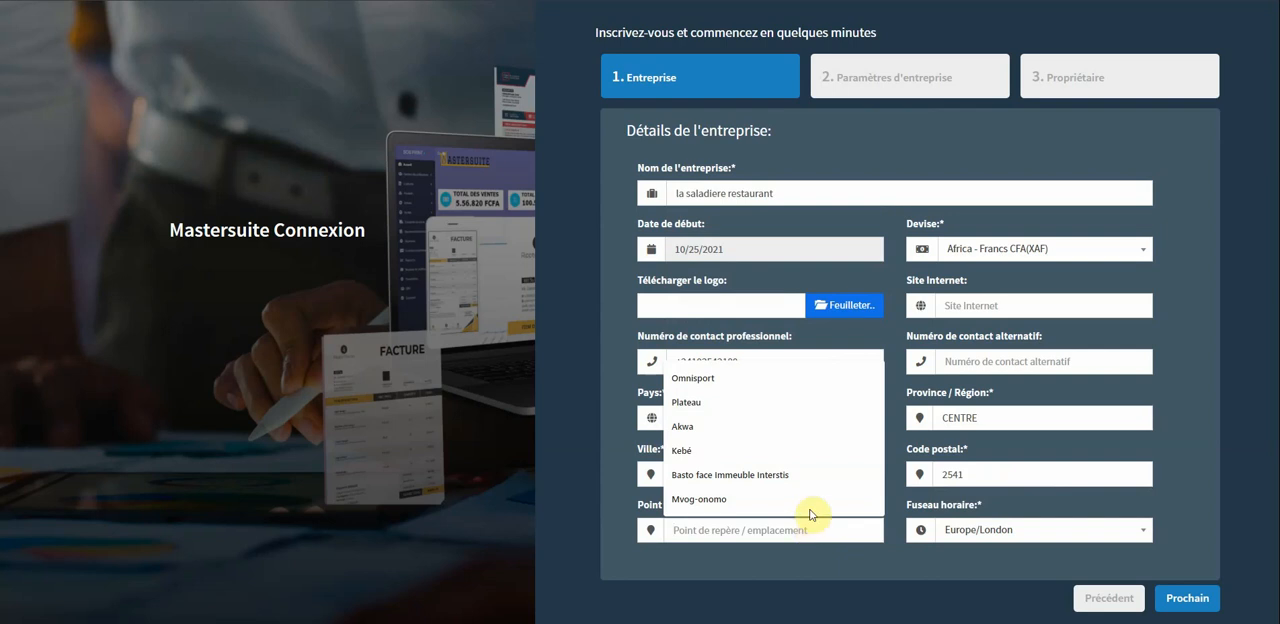
{"action": "left_click", "coordinate": [790, 475]}
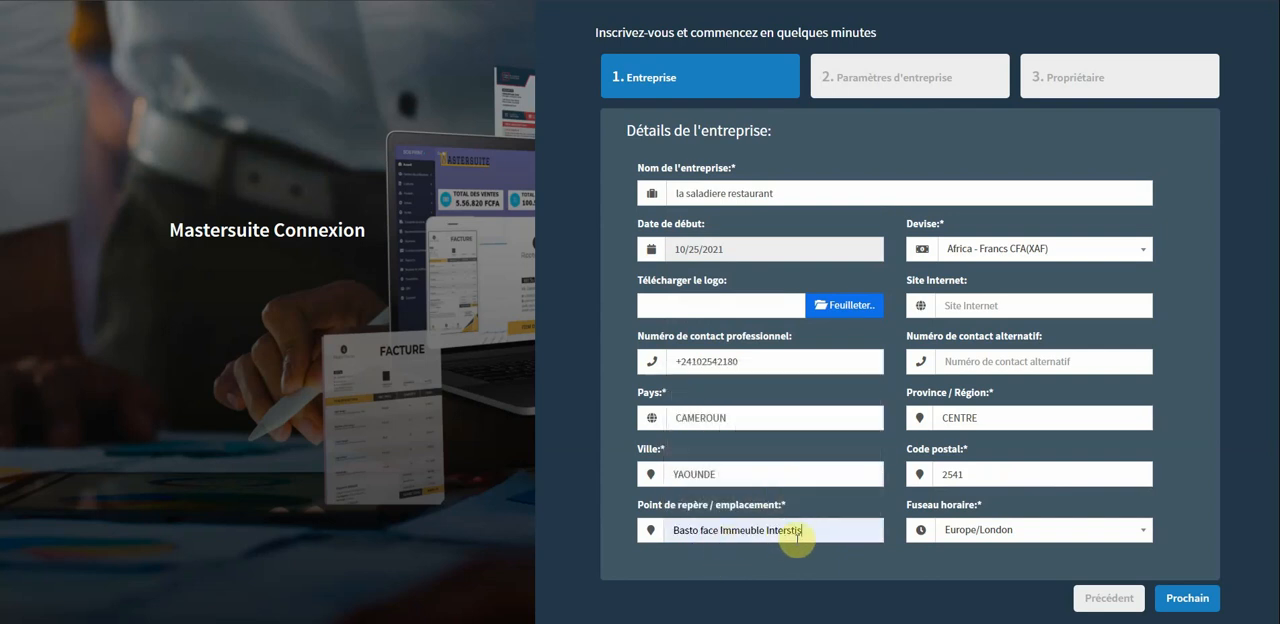
Set the company's time zone to Africa/Douala and proceed to the business settings stage of the sign-up form.
{"action": "left_click", "coordinate": [1091, 537]}
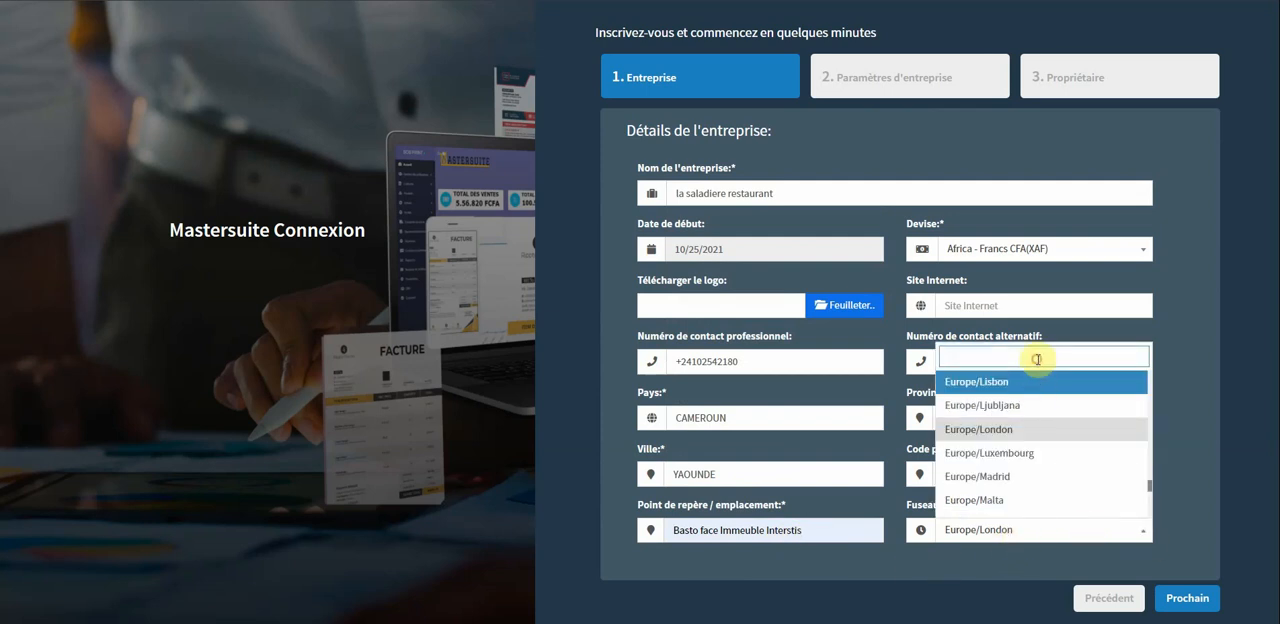
{"action": "type", "text": "DO"}
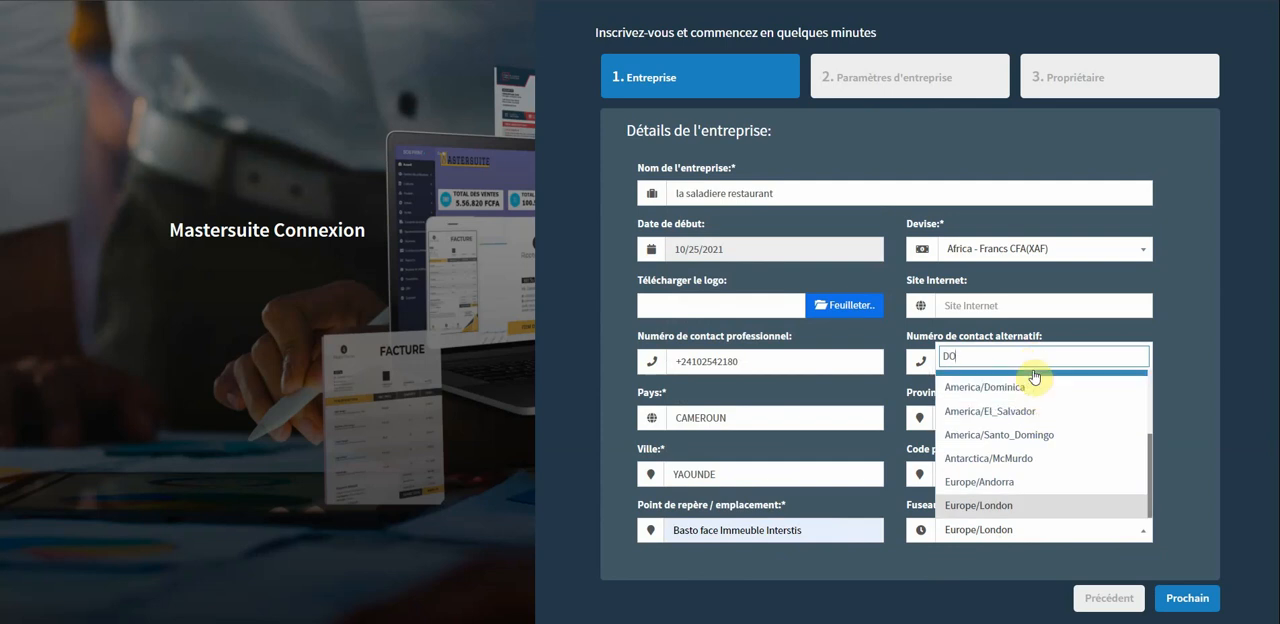
{"action": "key", "text": "BackSpace"}
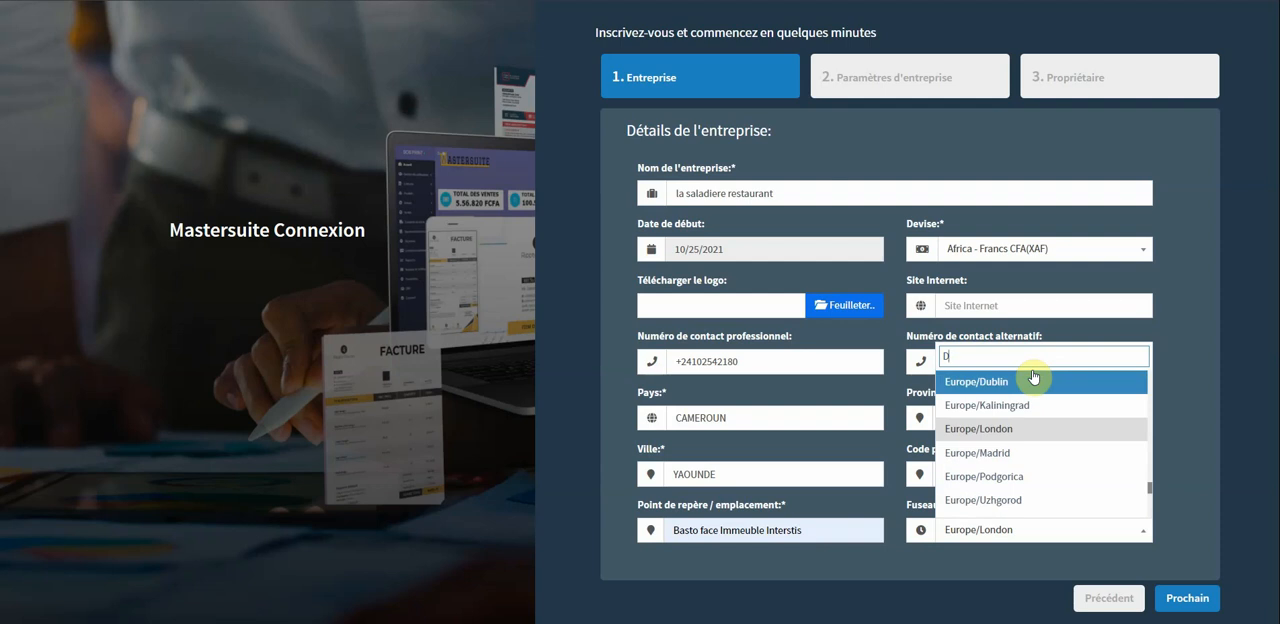
{"action": "type", "text": "OU"}
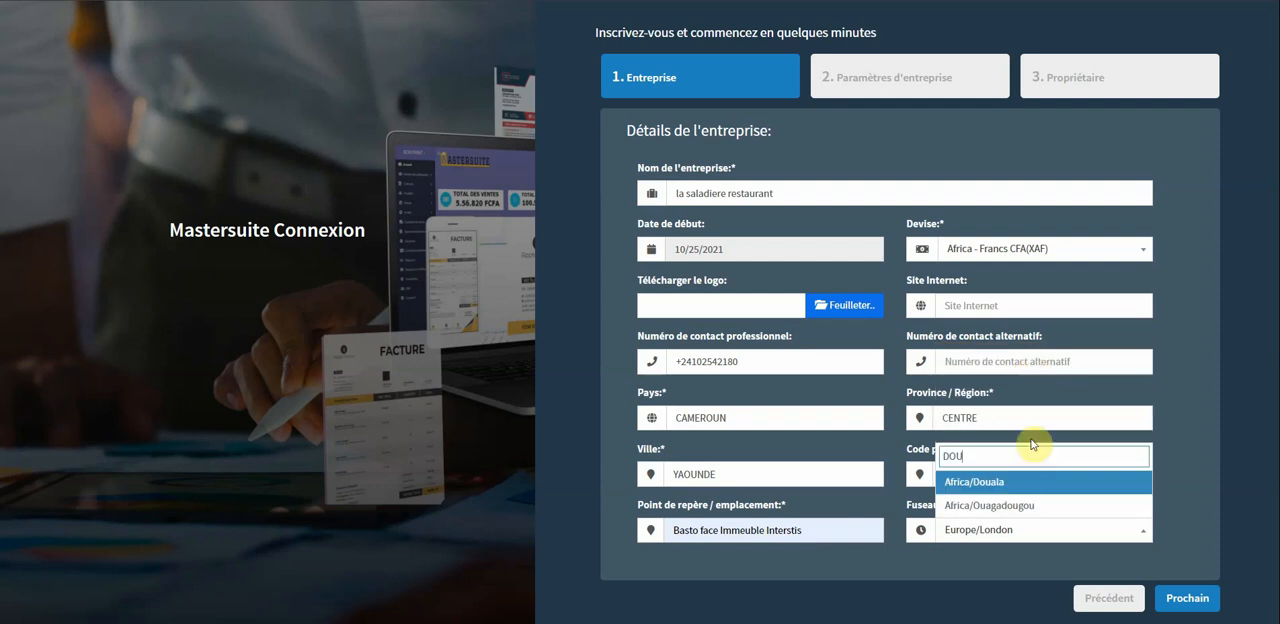
{"action": "left_click", "coordinate": [1020, 484]}
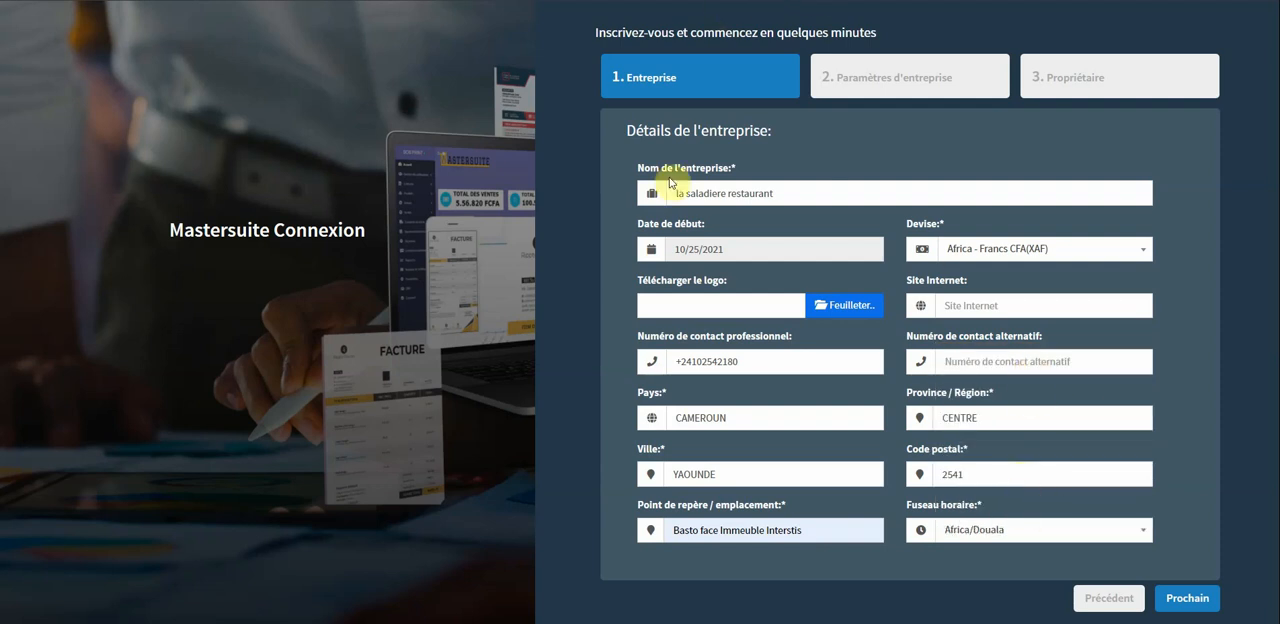
{"action": "left_click", "coordinate": [1188, 599]}
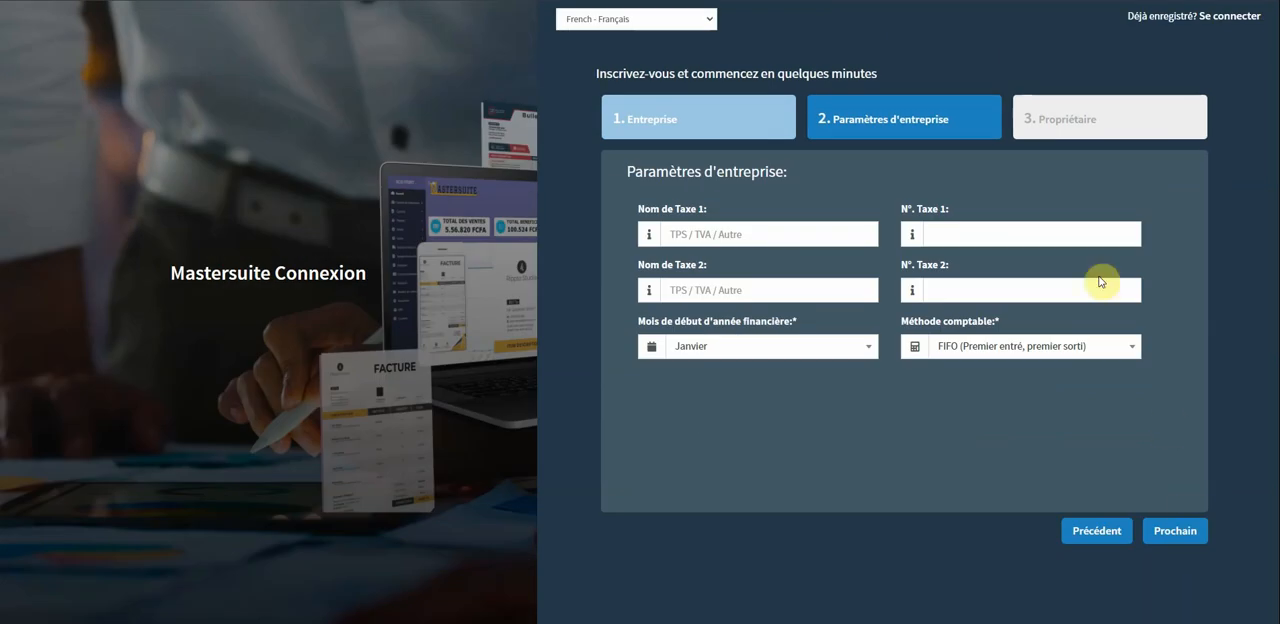
Name tax 1 TPS, fill in its previously saved tax number, and proceed to the owner stage.
{"action": "left_click", "coordinate": [777, 229]}
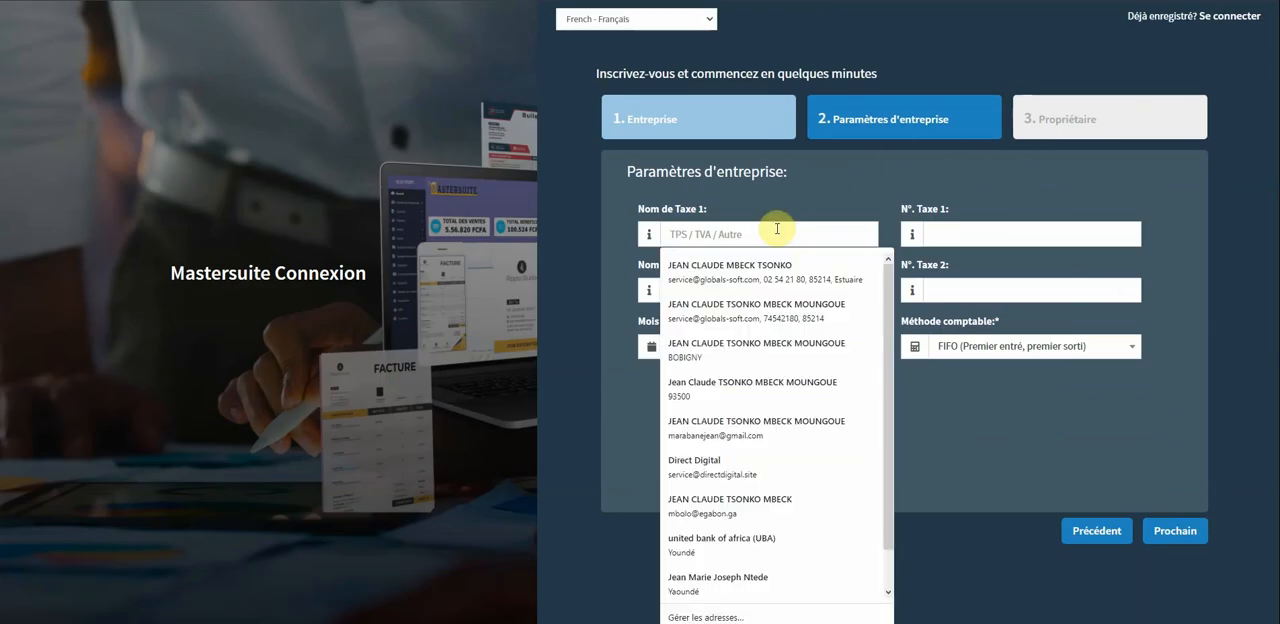
{"action": "type", "text": "T"}
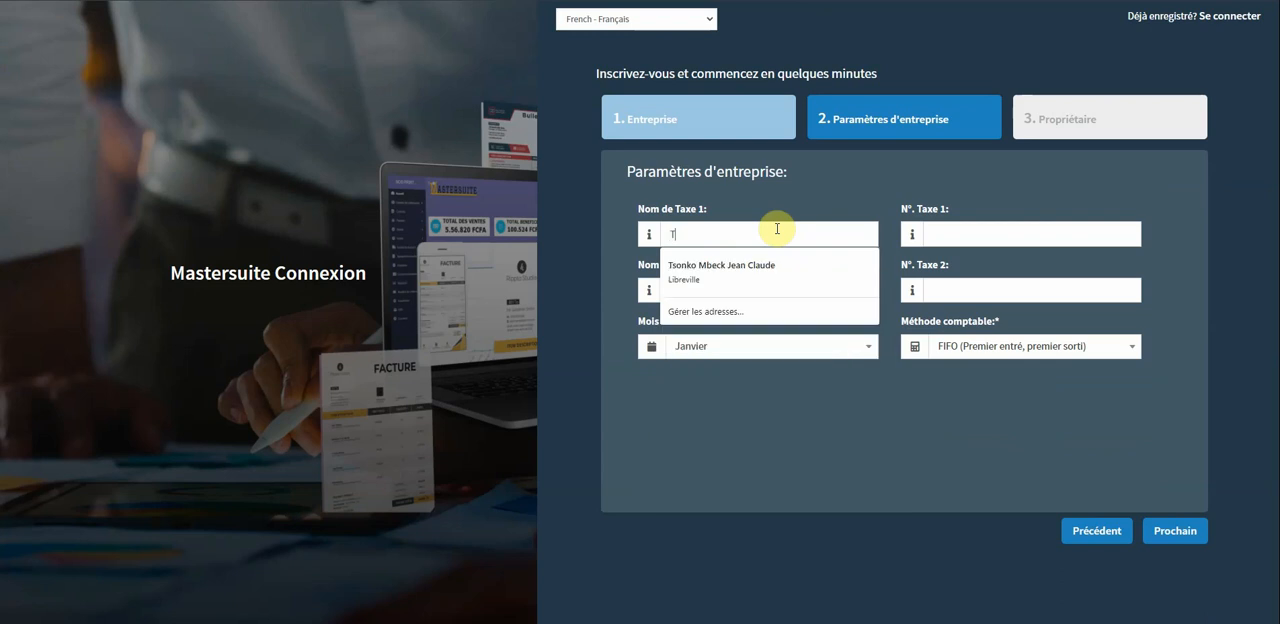
{"action": "type", "text": "PS"}
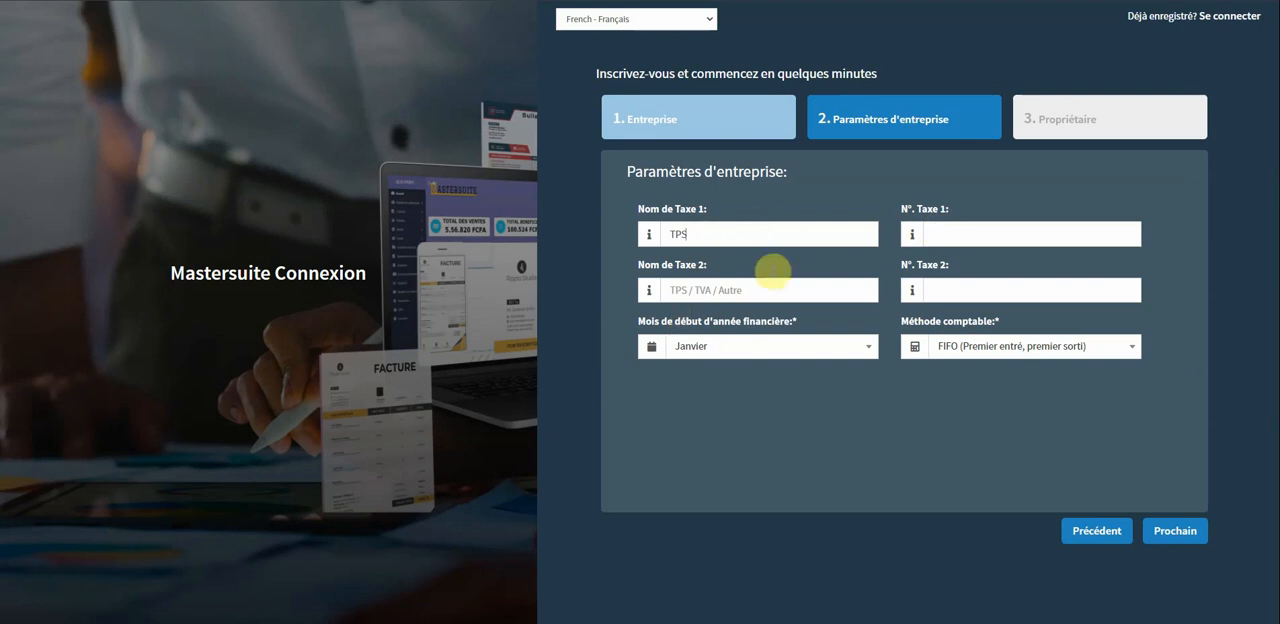
{"action": "left_click", "coordinate": [979, 232]}
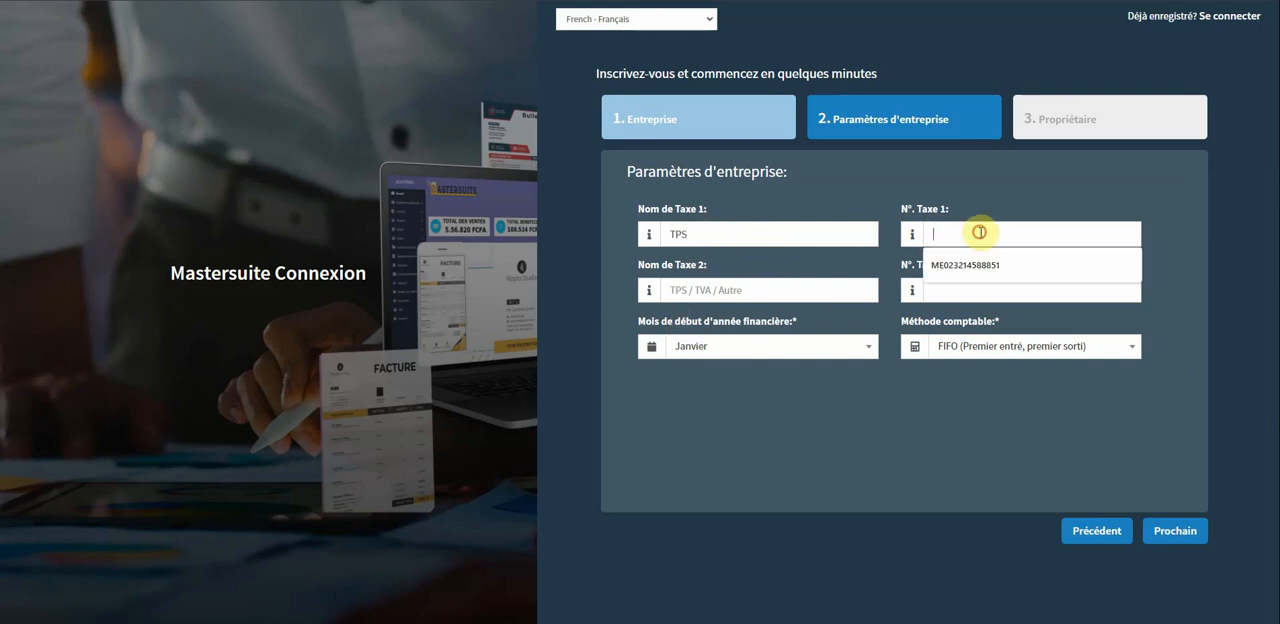
{"action": "left_click", "coordinate": [985, 265]}
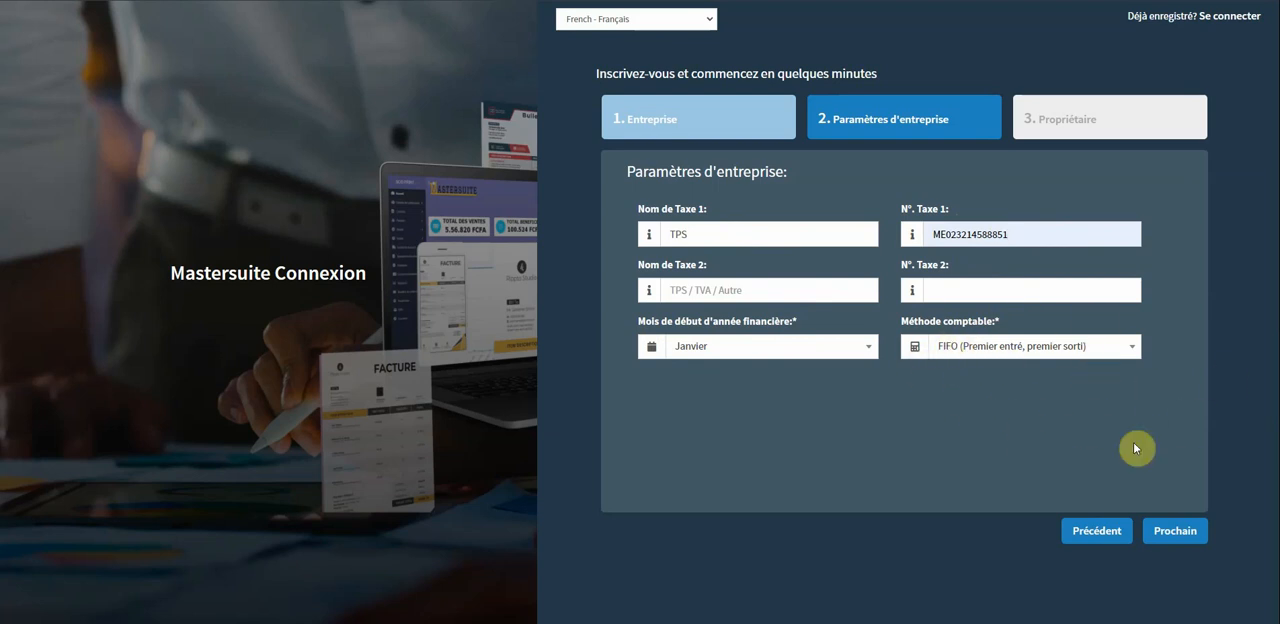
{"action": "left_click", "coordinate": [1176, 531]}
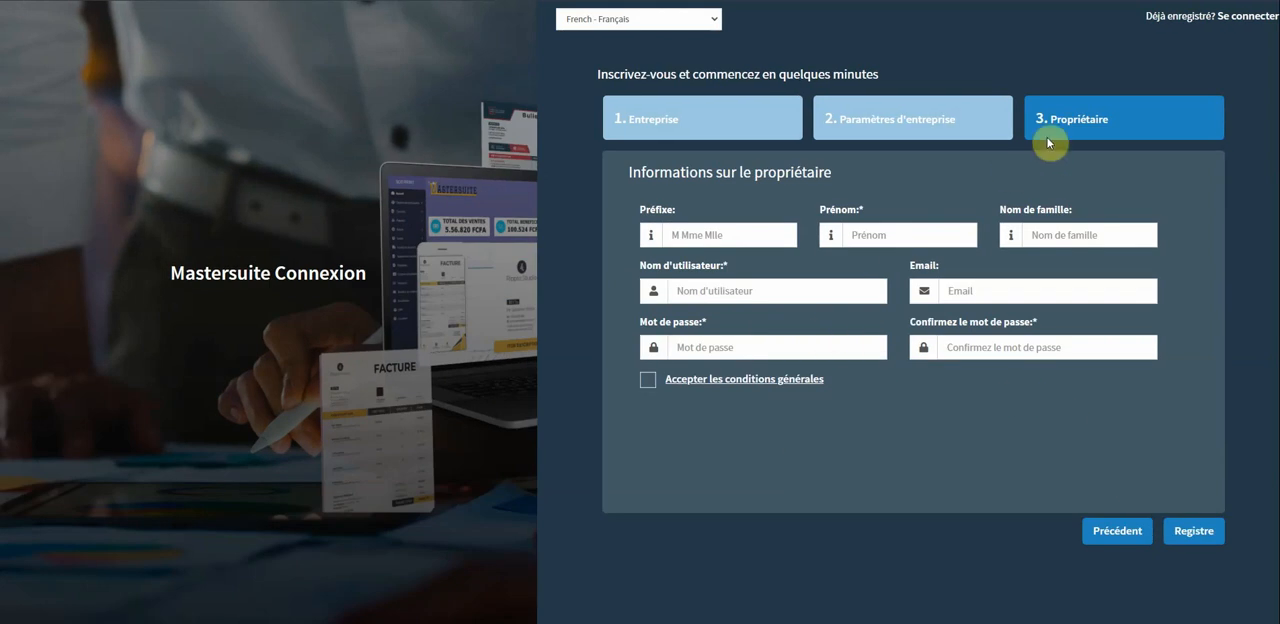
Fill in the owner's prefix as M and enter the owner's first name and family name.
{"action": "left_click", "coordinate": [740, 240]}
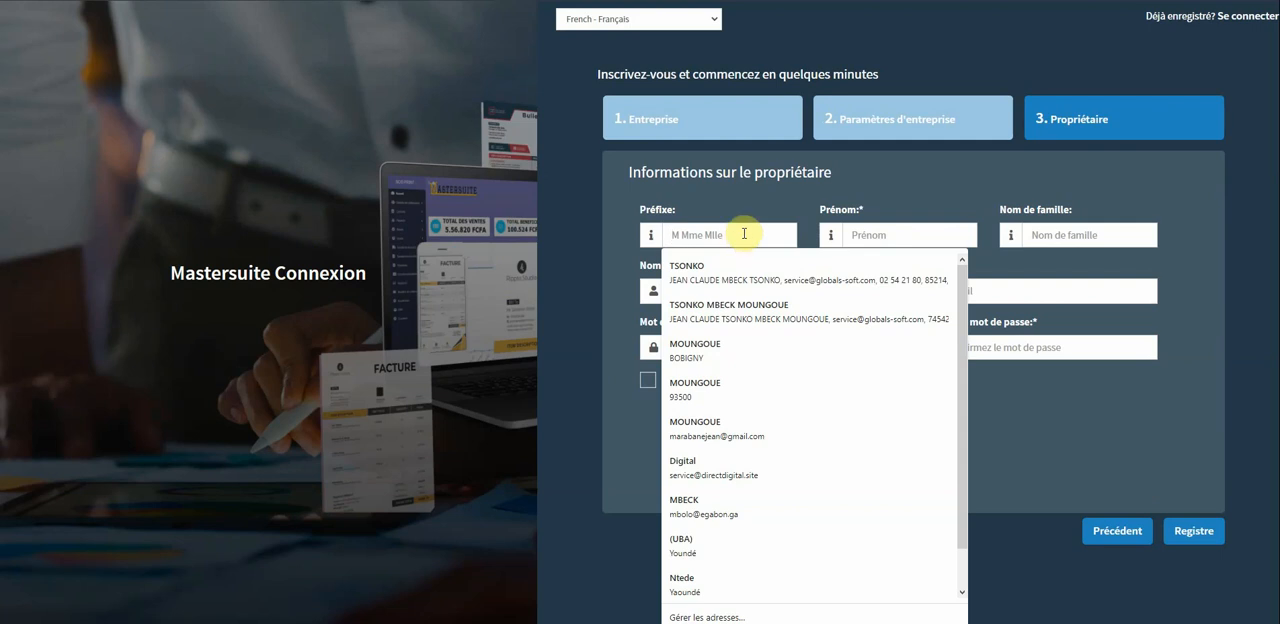
{"action": "type", "text": "M"}
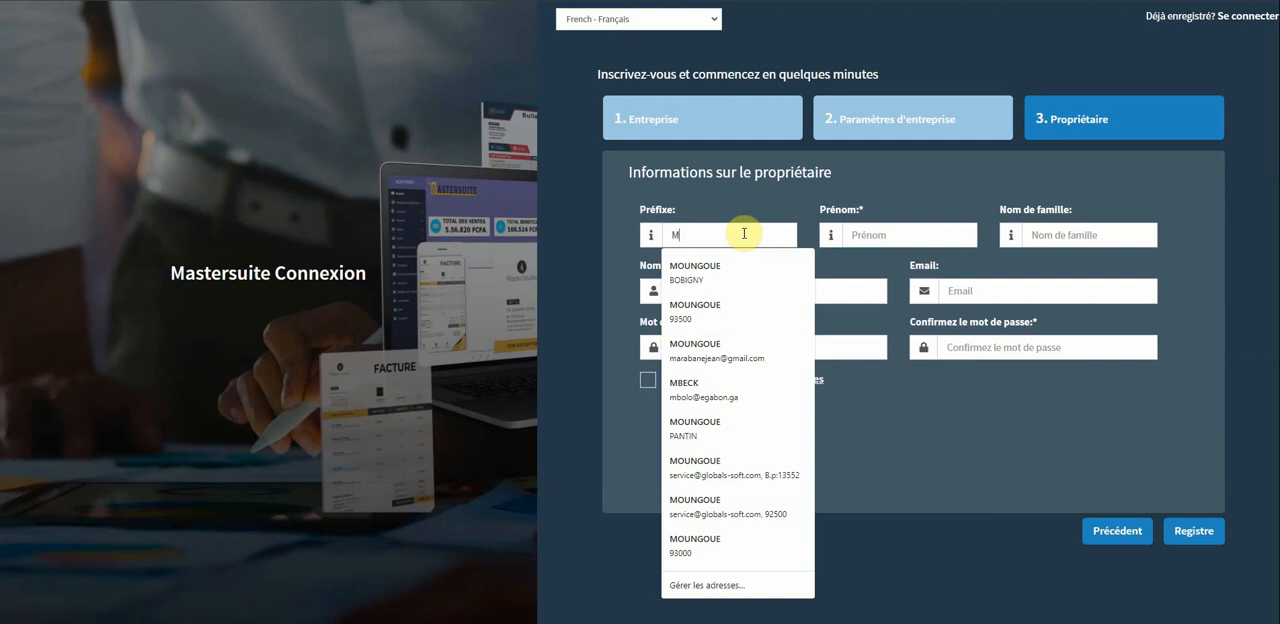
{"action": "left_click", "coordinate": [888, 229]}
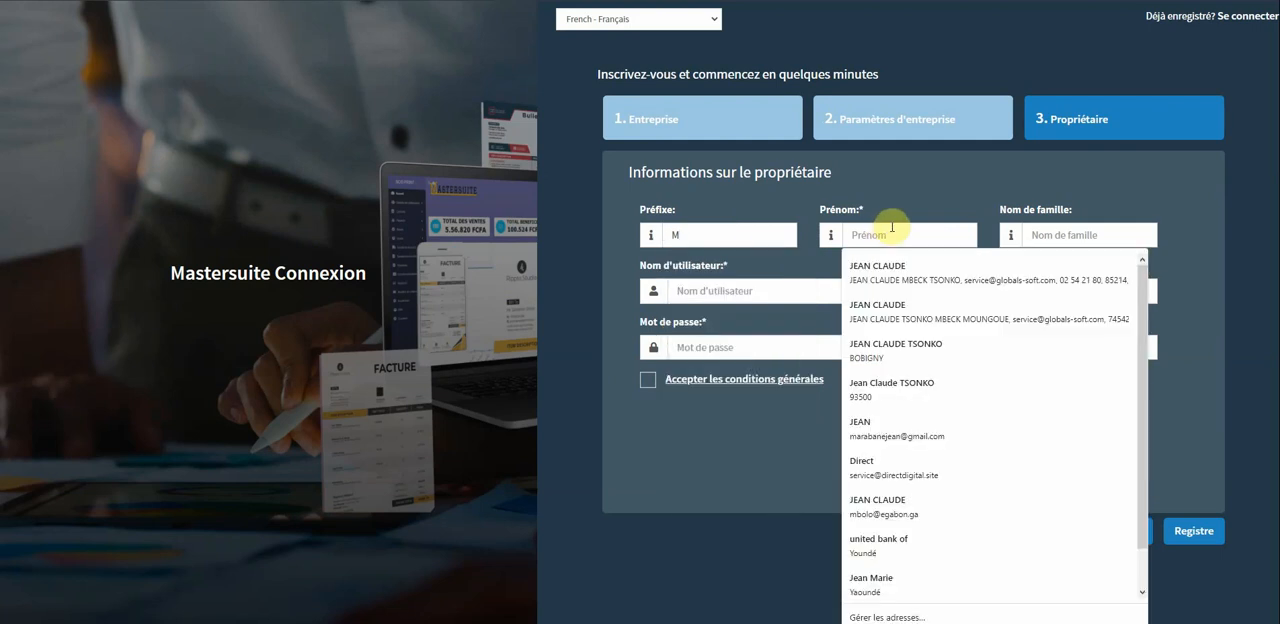
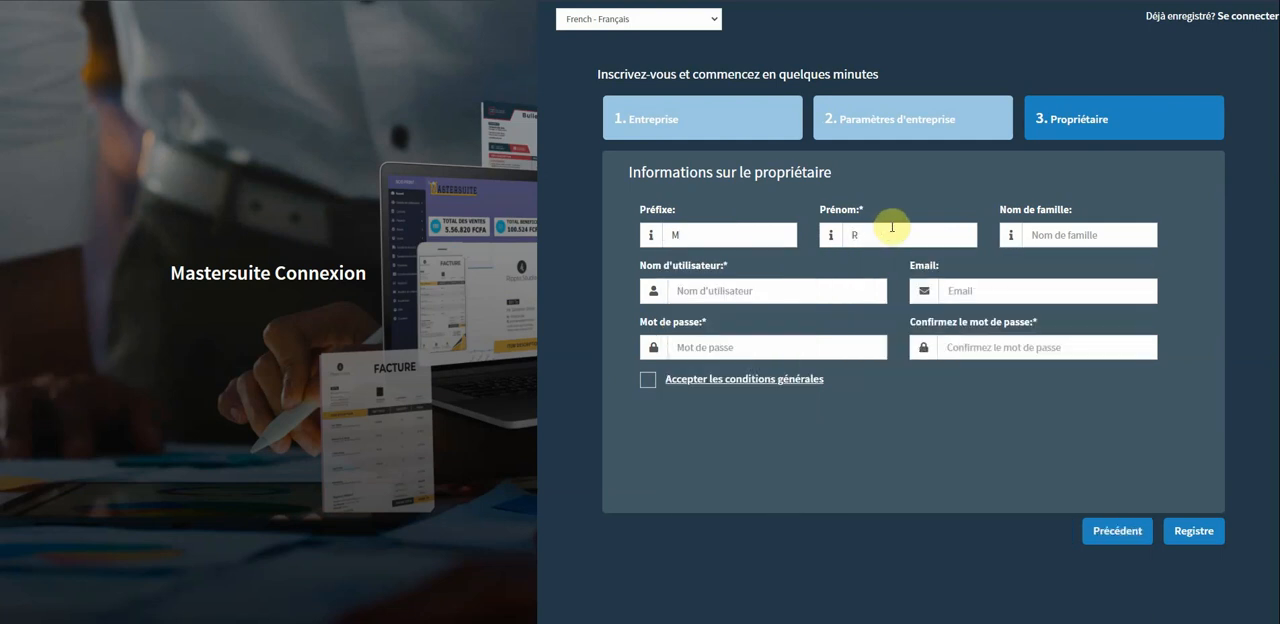
{"action": "left_click", "coordinate": [1063, 236]}
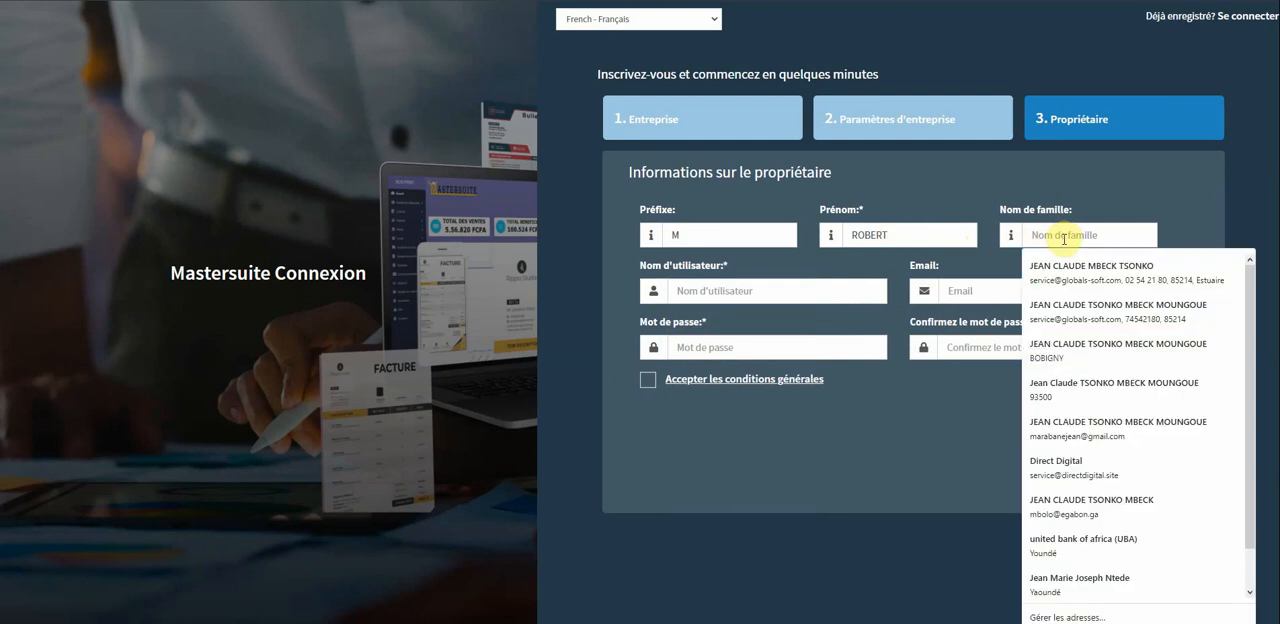
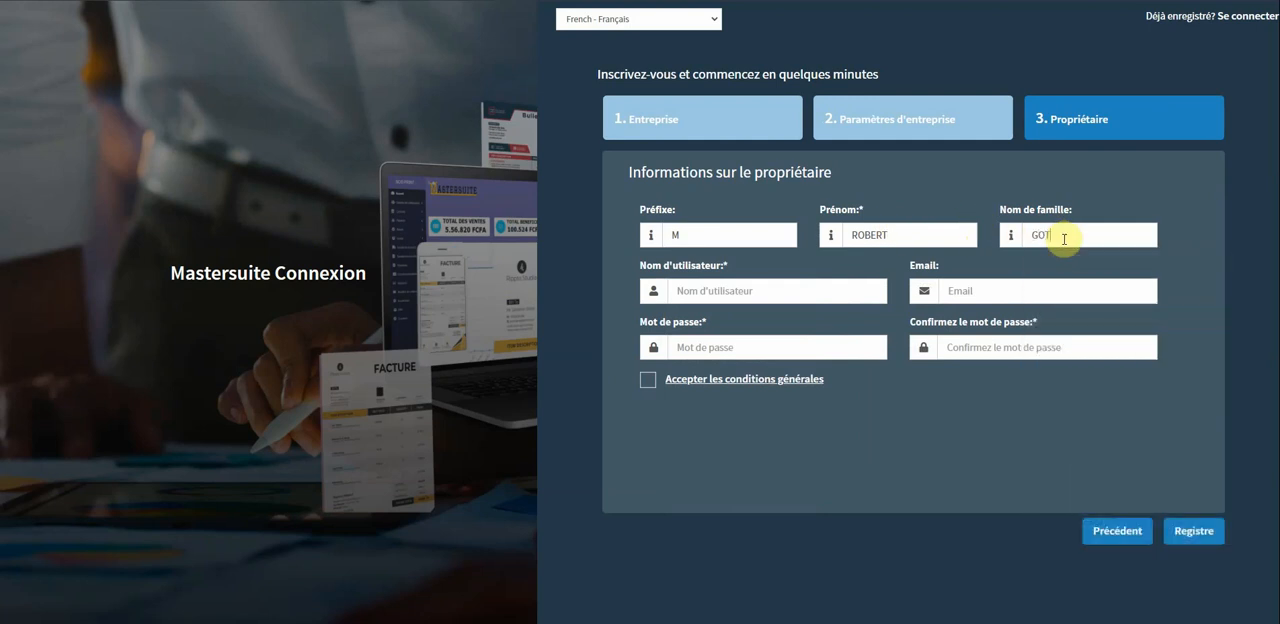
Enter the owner's username for the new account.
{"action": "left_click", "coordinate": [792, 290]}
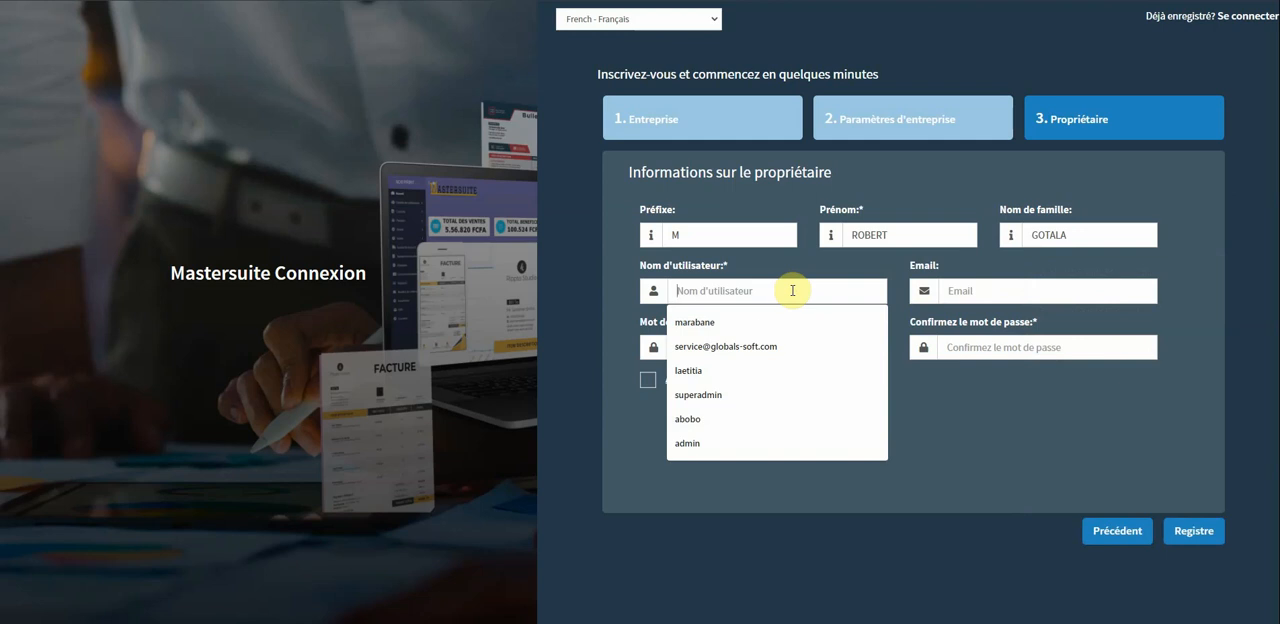
{"action": "type", "text": "catal"}
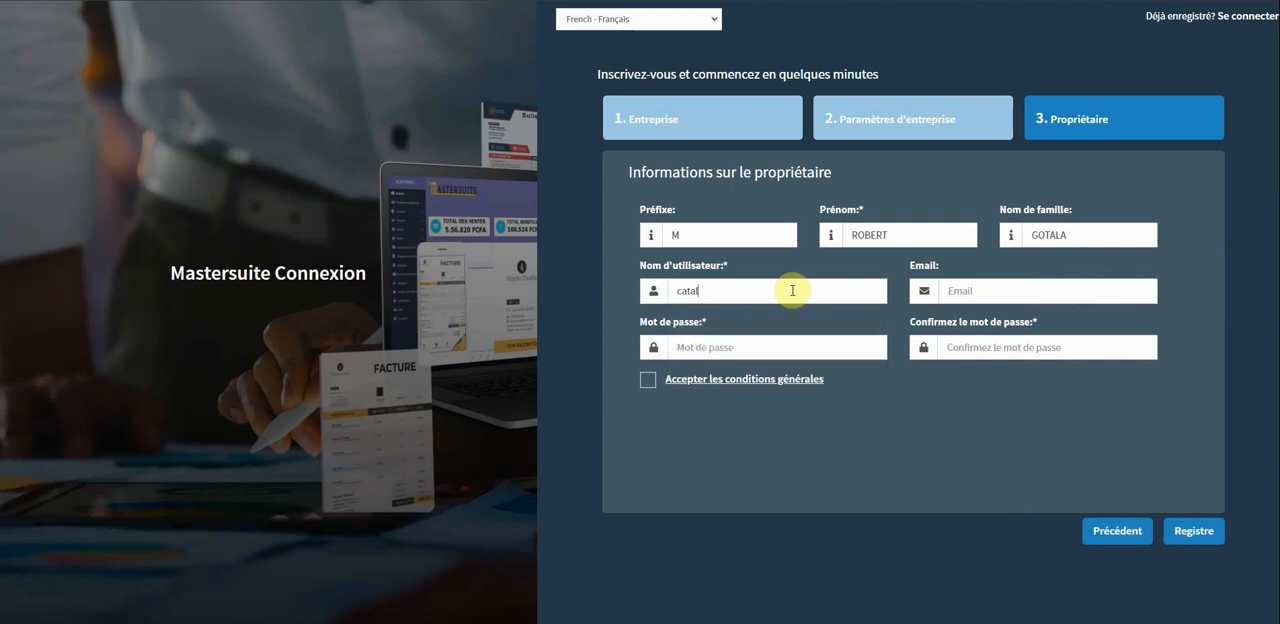
{"action": "type", "text": "a"}
Fill in the owner's e-mail from a saved address and change its ending to .com.
{"action": "left_click", "coordinate": [1040, 286]}
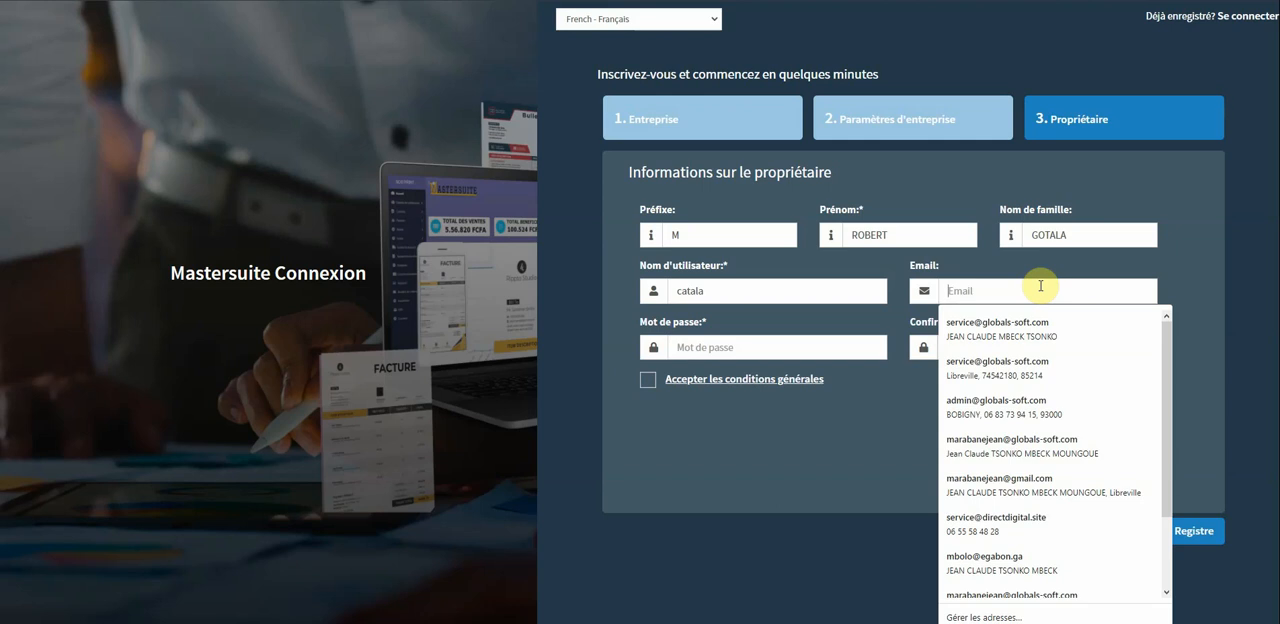
{"action": "type", "text": "r"}
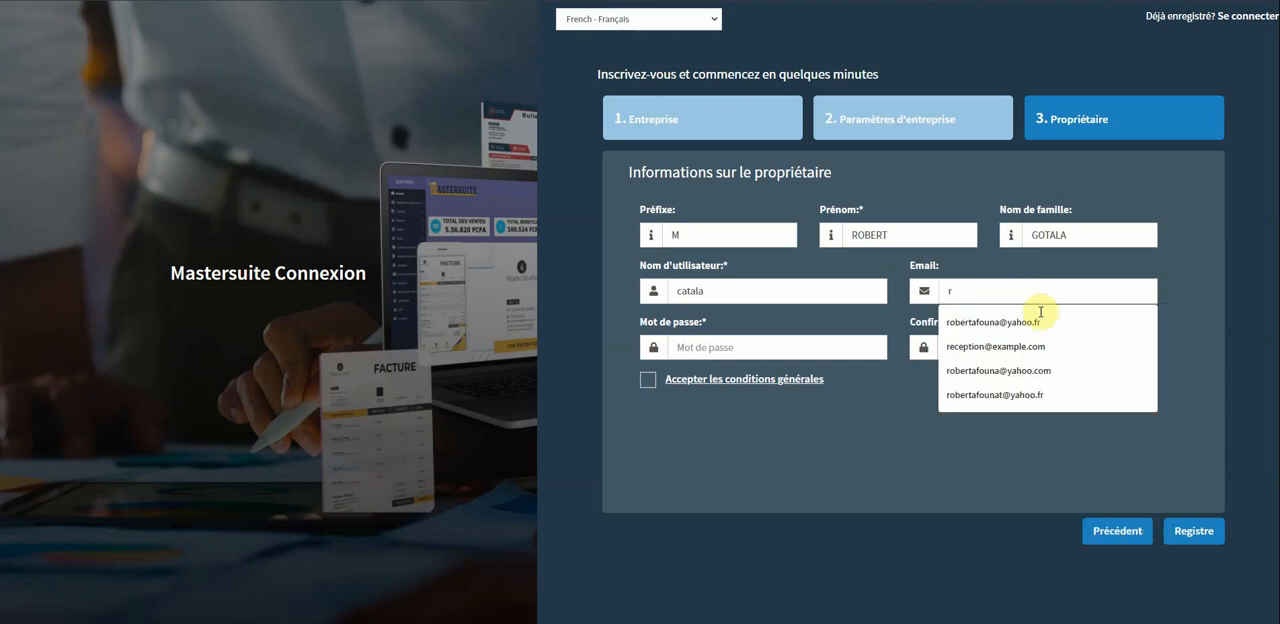
{"action": "left_click", "coordinate": [1040, 321]}
{"action": "triple_click", "coordinate": [1088, 286]}
{"action": "left_click", "coordinate": [1089, 287]}
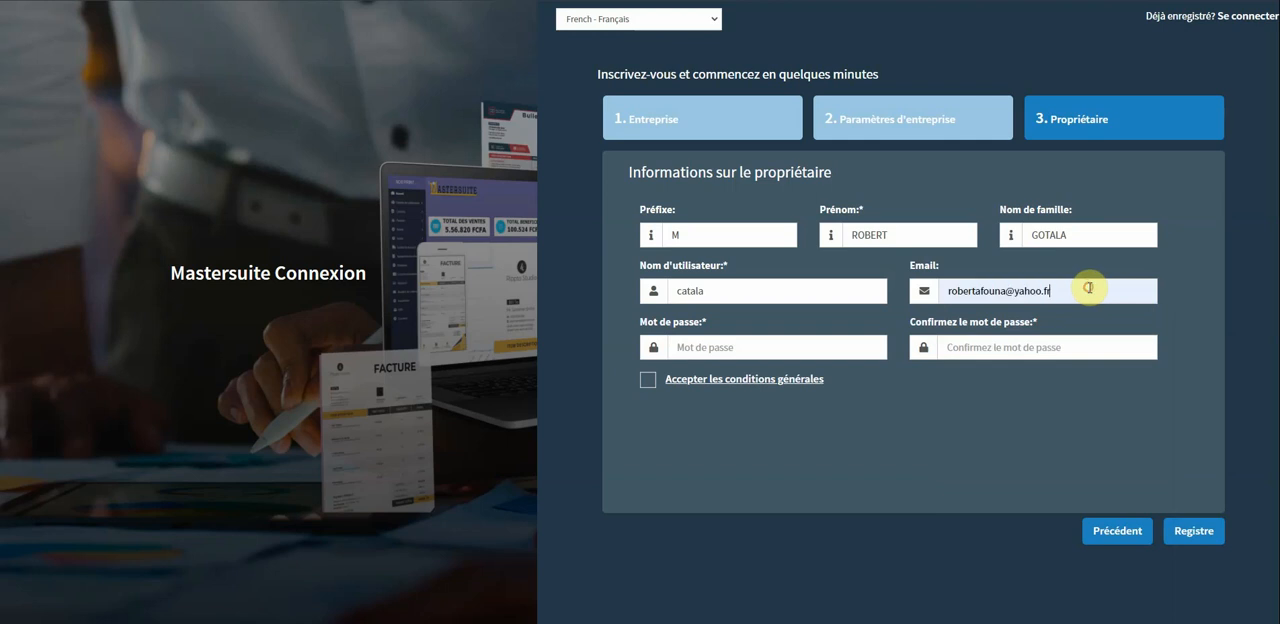
{"action": "key", "text": "BackSpace"}
{"action": "key", "text": "BackSpace"}
{"action": "type", "text": "c"}
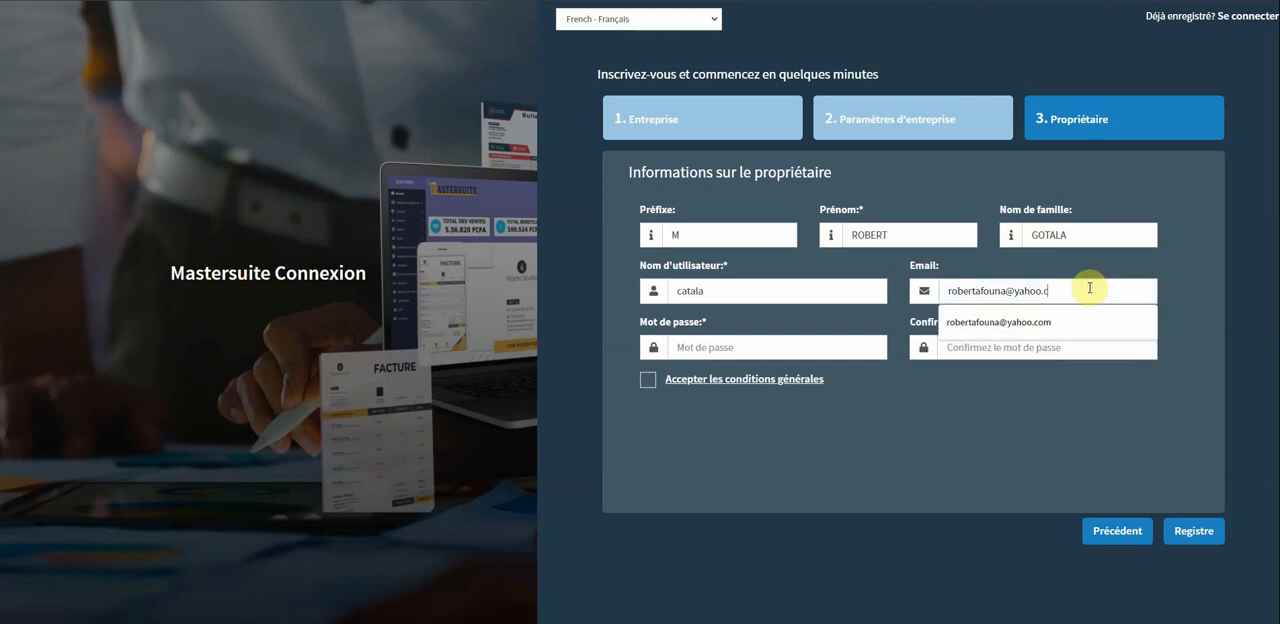
{"action": "type", "text": "om"}
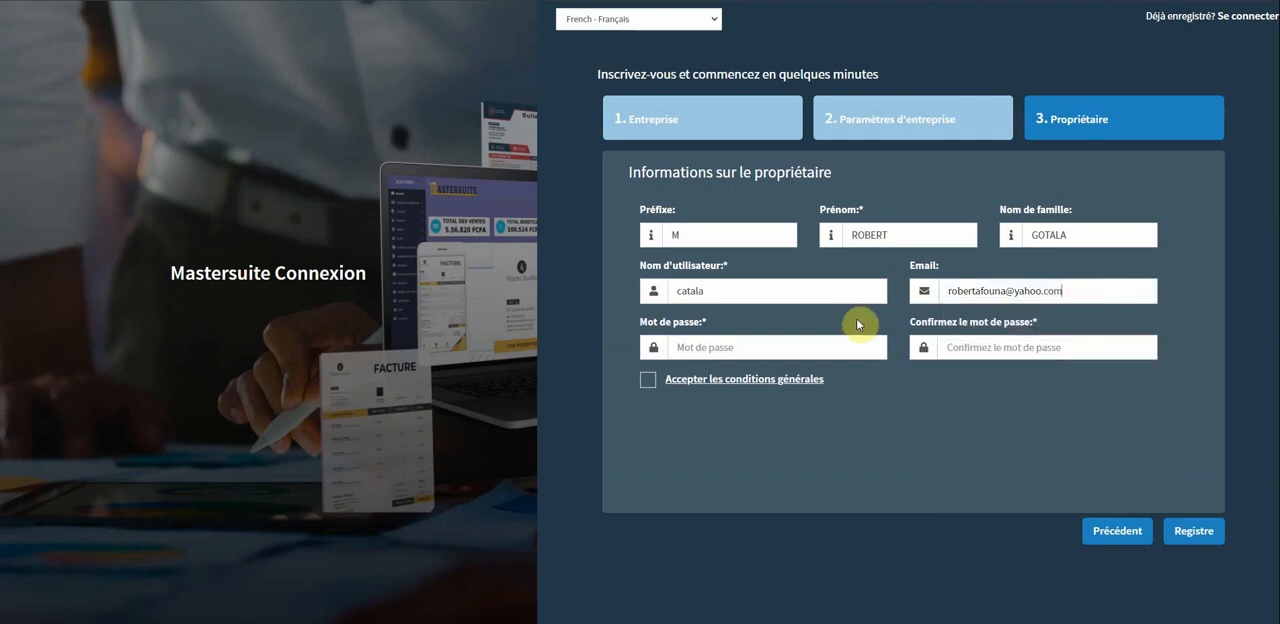
Enter and confirm the owner's account password, and accept the general terms and conditions.
{"action": "left_click", "coordinate": [786, 342]}
{"action": "type", "text": "•••"}
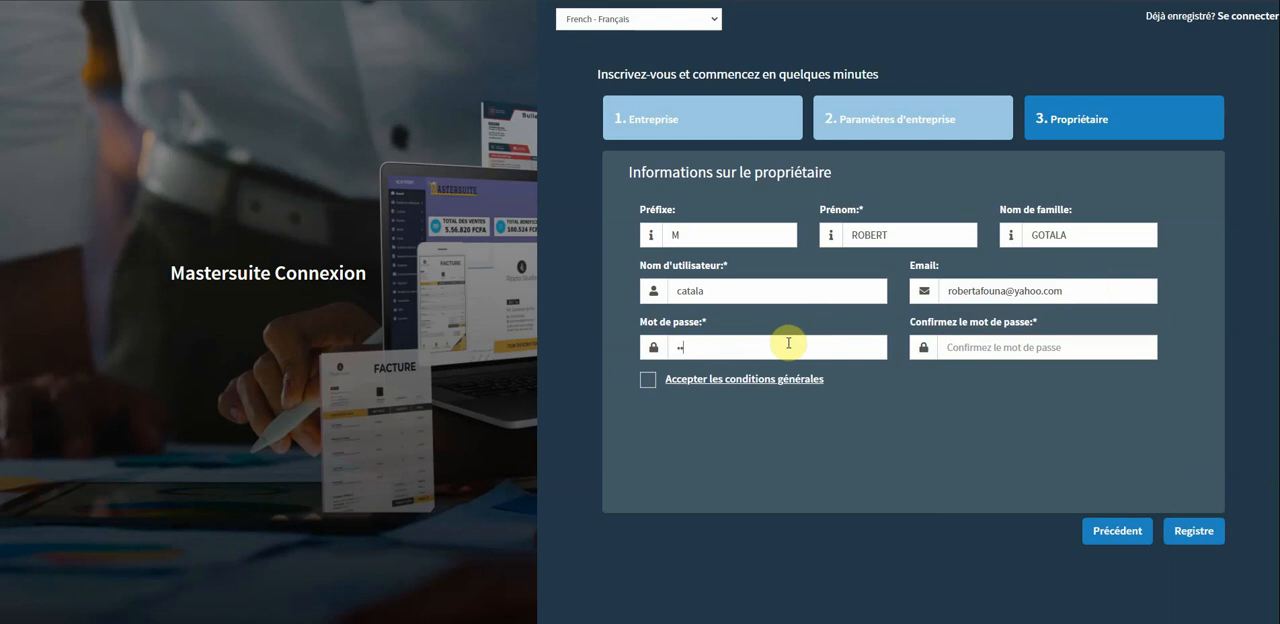
{"action": "type", "text": "•••"}
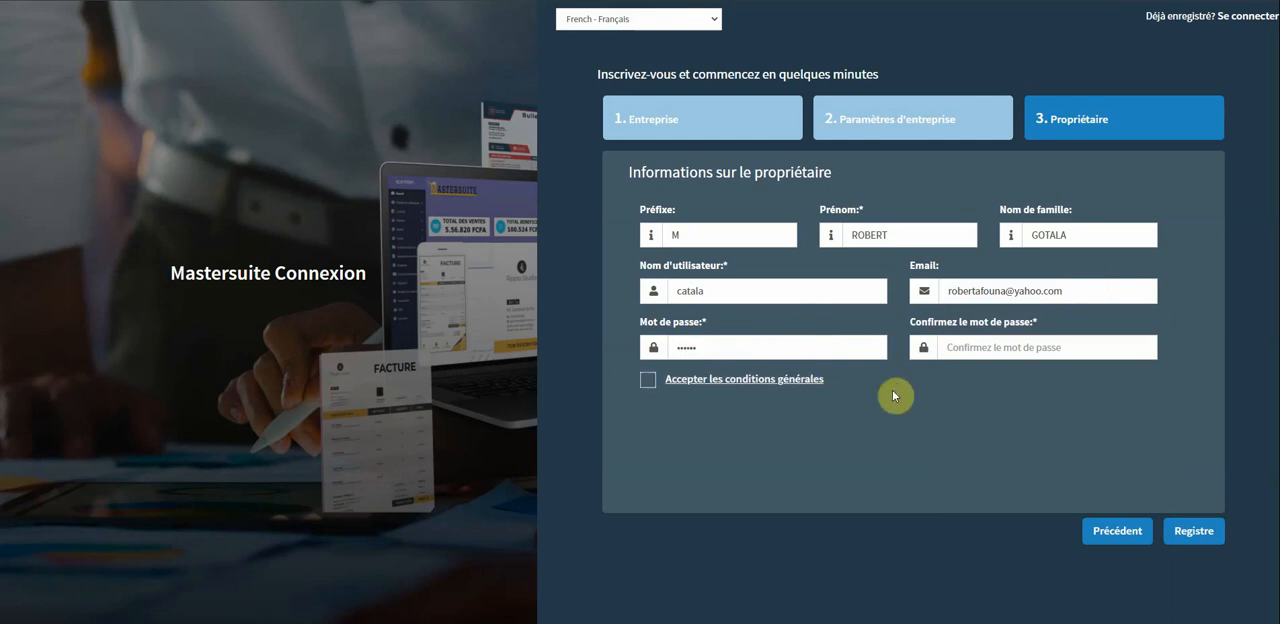
{"action": "left_click", "coordinate": [992, 347]}
{"action": "type", "text": "••••••"}
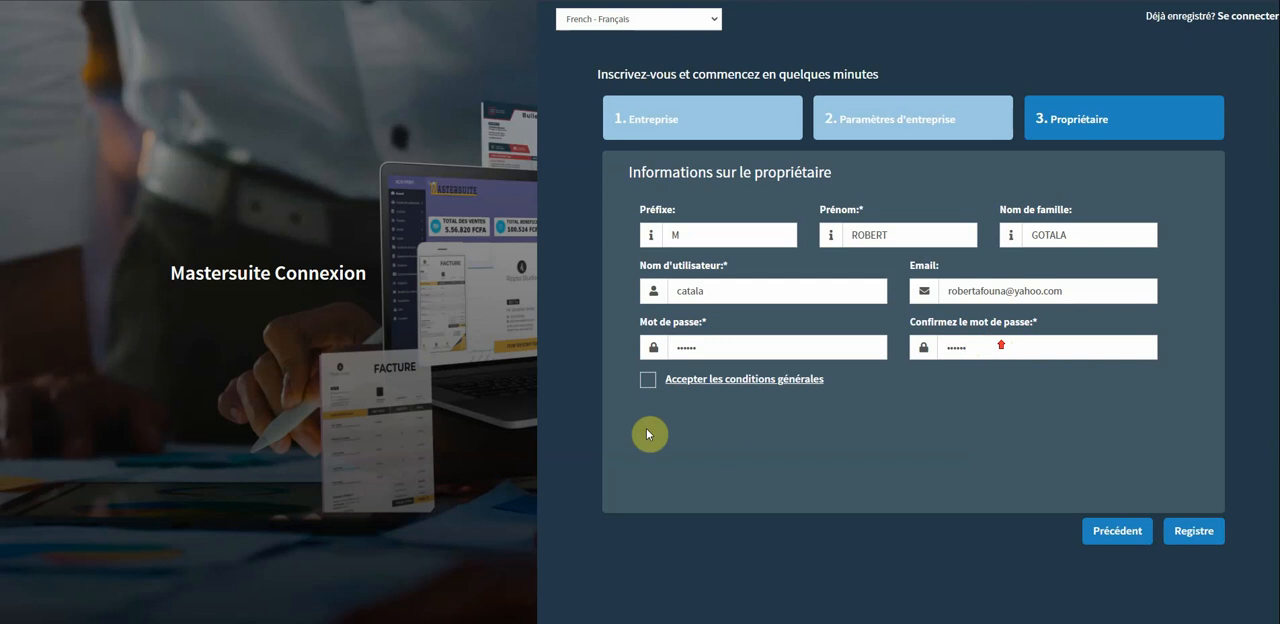
{"action": "left_click", "coordinate": [648, 384]}
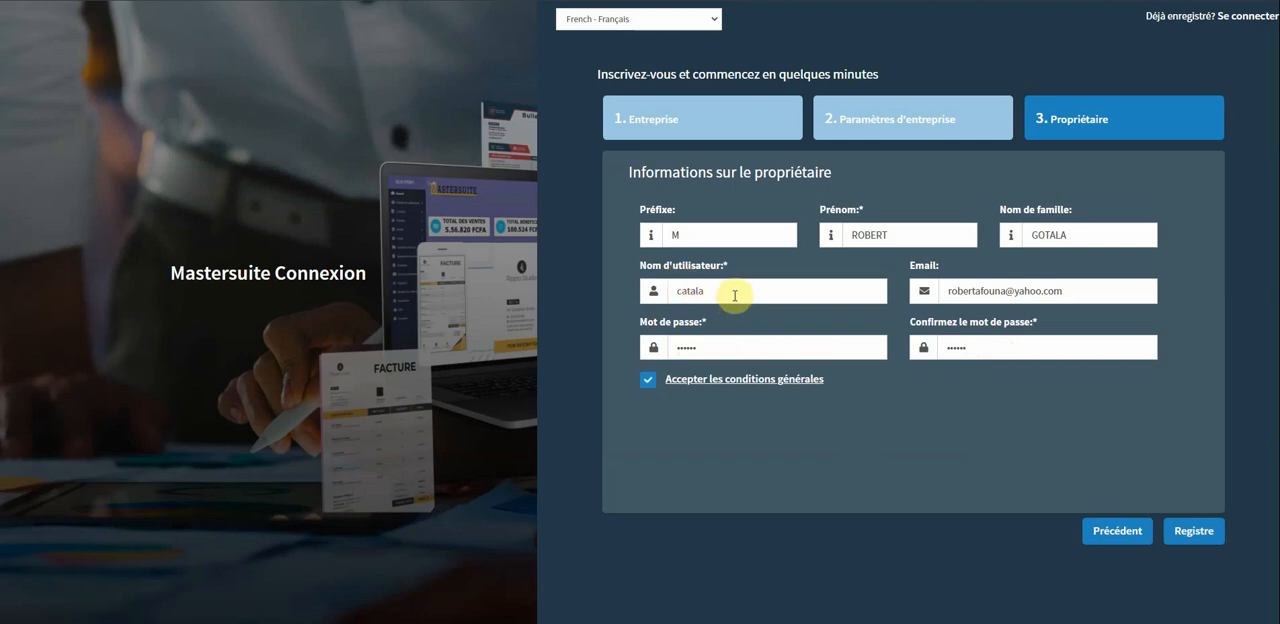
Copy the owner's username for reuse and submit the business registration.
{"action": "left_click_drag", "start_coordinate": [735, 296], "coordinate": [668, 292]}
{"action": "right_click", "coordinate": [677, 290]}
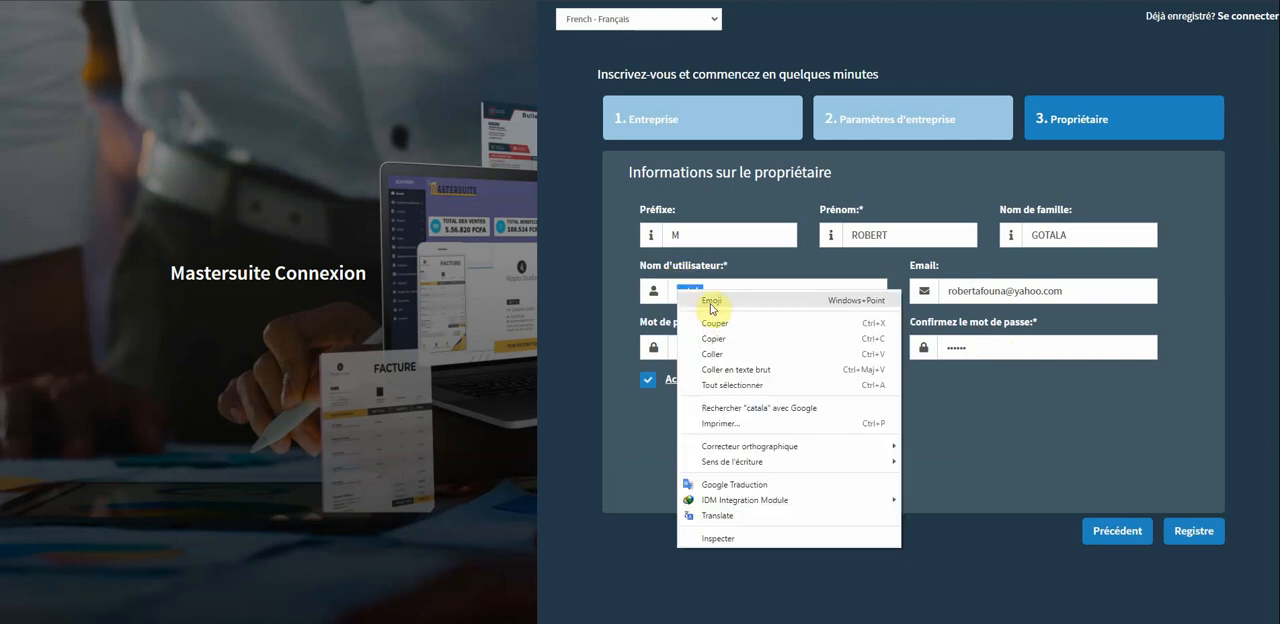
{"action": "left_click", "coordinate": [720, 338]}
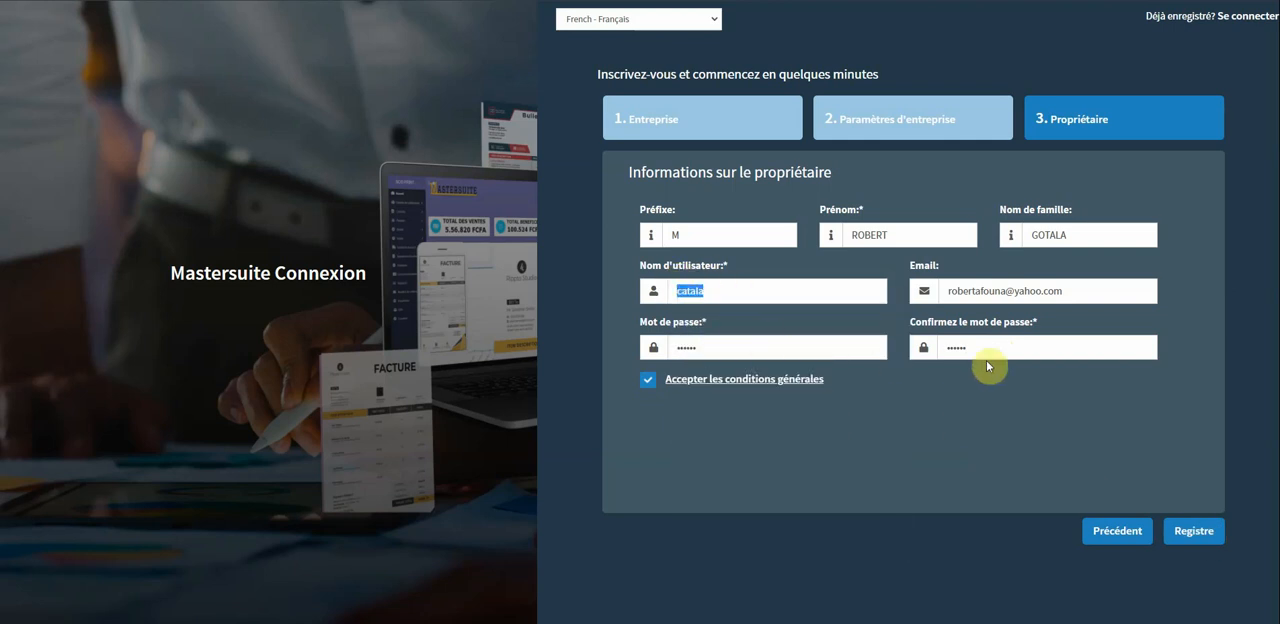
{"action": "left_click", "coordinate": [1208, 537]}
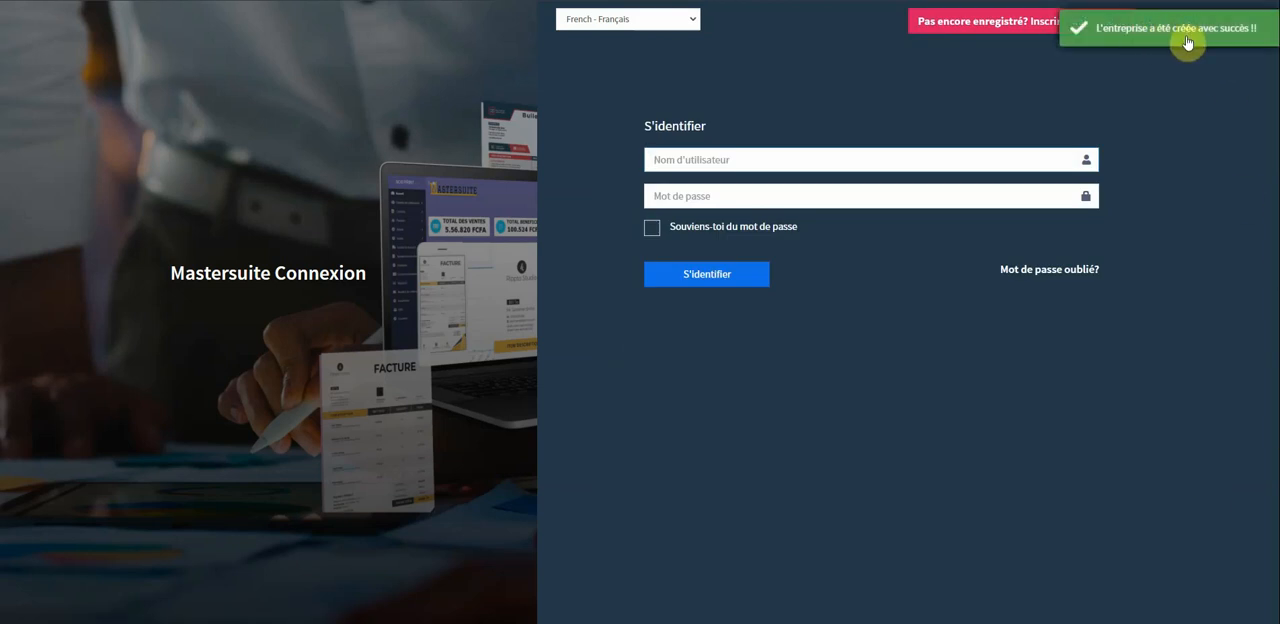
Sign in to the new account with the copied username and the account password.
{"action": "left_click", "coordinate": [743, 157]}
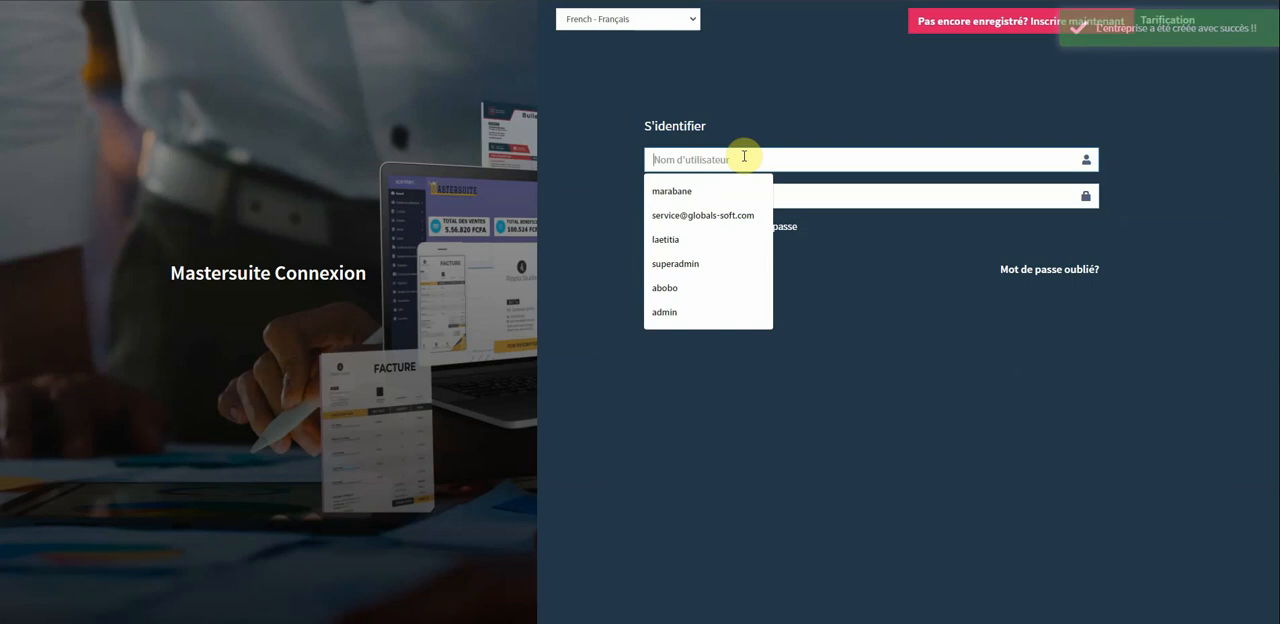
{"action": "right_click", "coordinate": [743, 157]}
{"action": "left_click", "coordinate": [796, 252]}
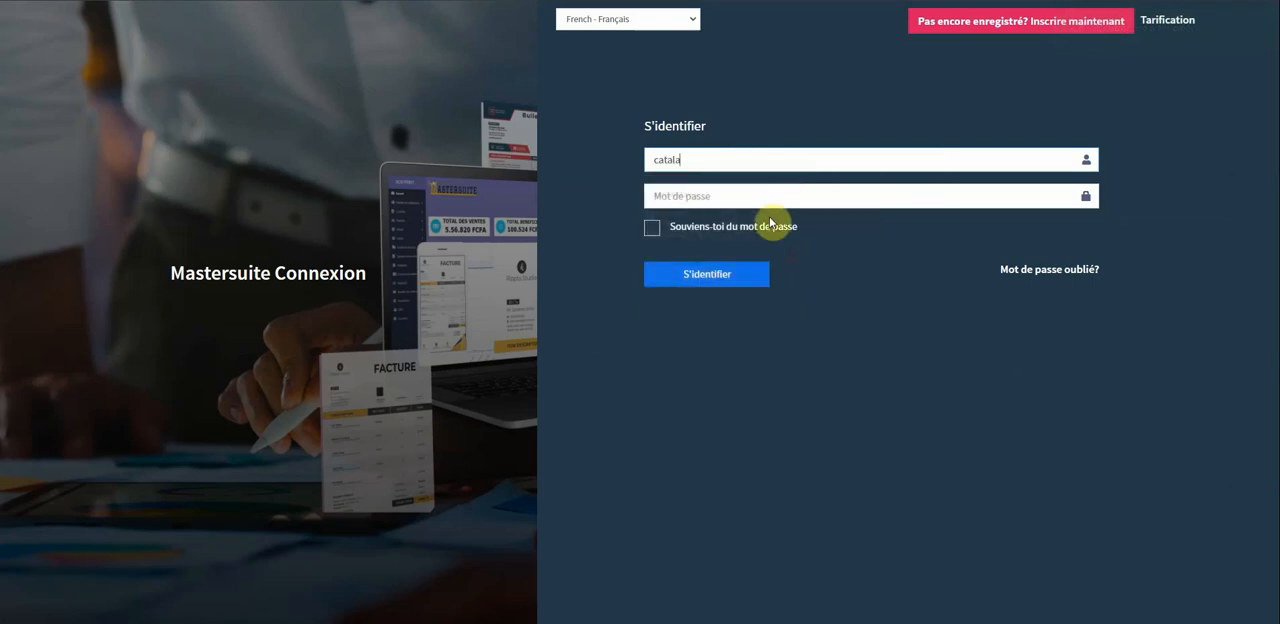
{"action": "left_click", "coordinate": [760, 191]}
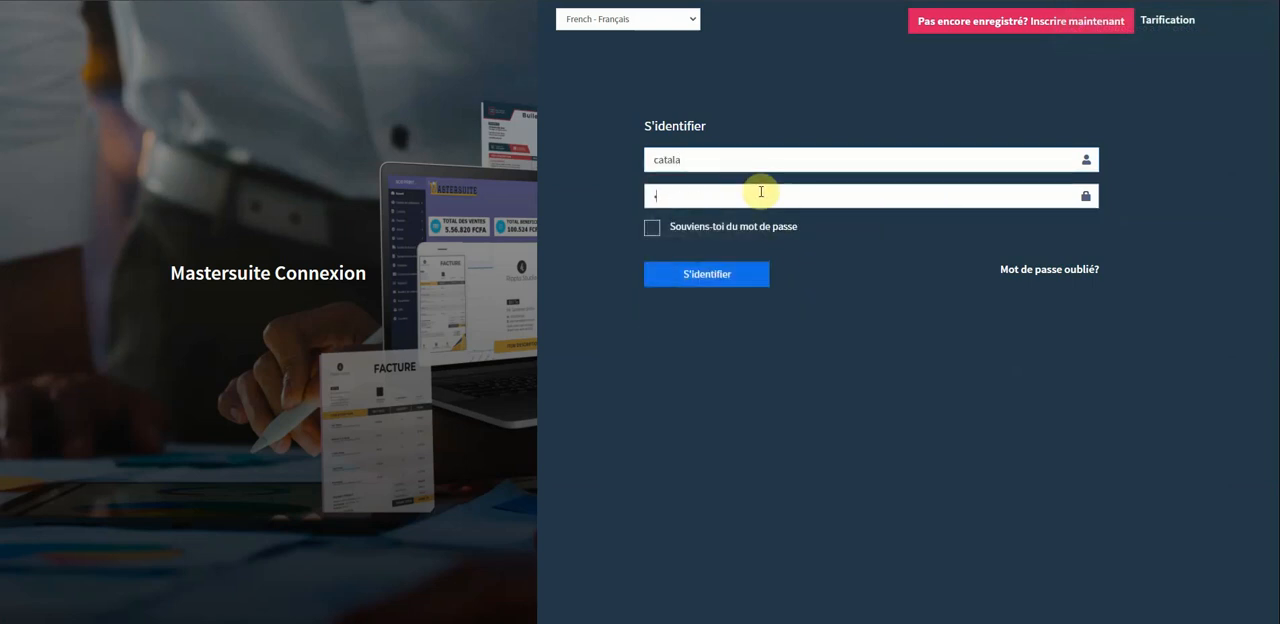
{"action": "type", "text": "••••••"}
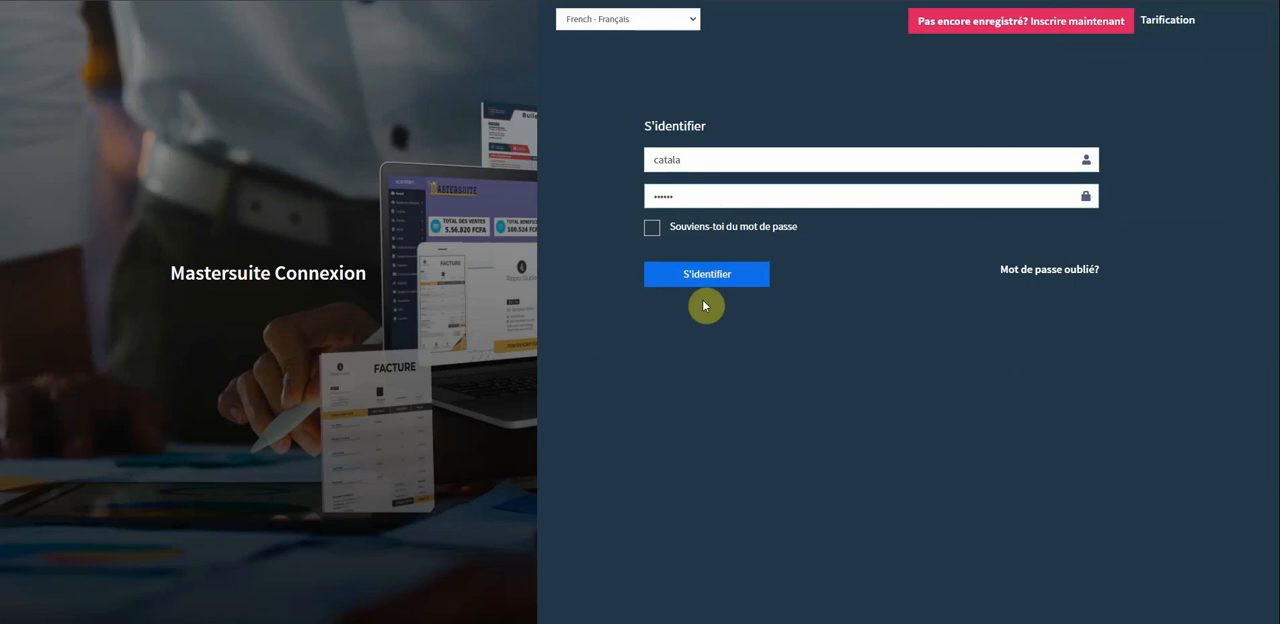
{"action": "left_click", "coordinate": [730, 279]}
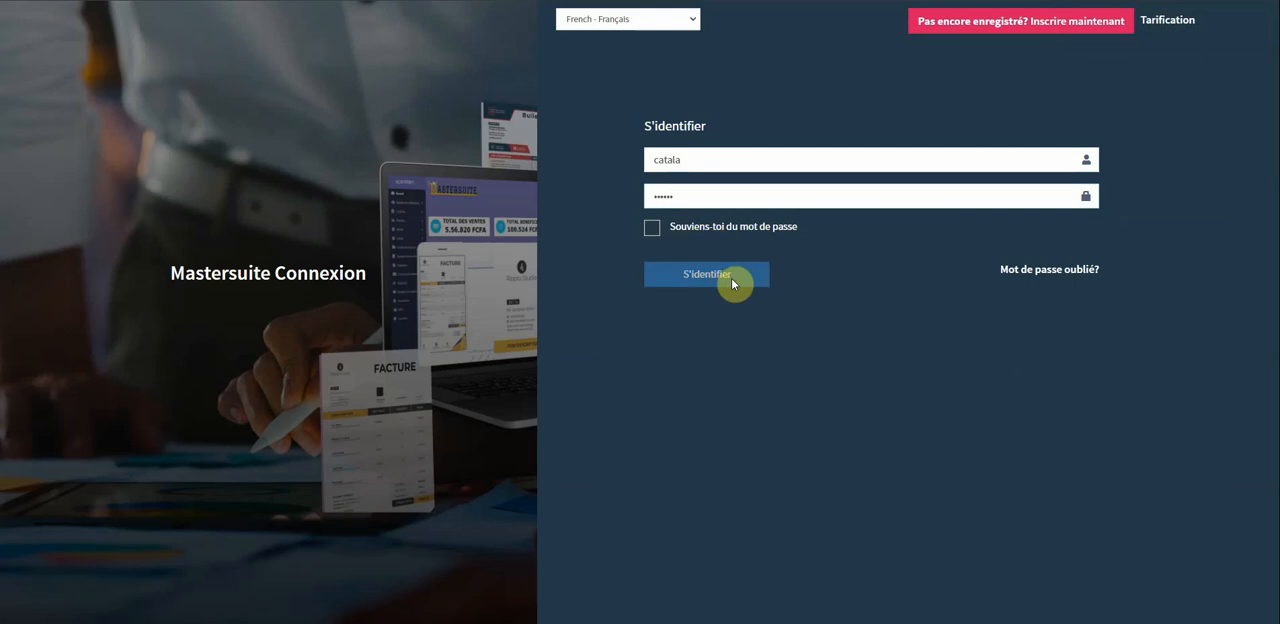